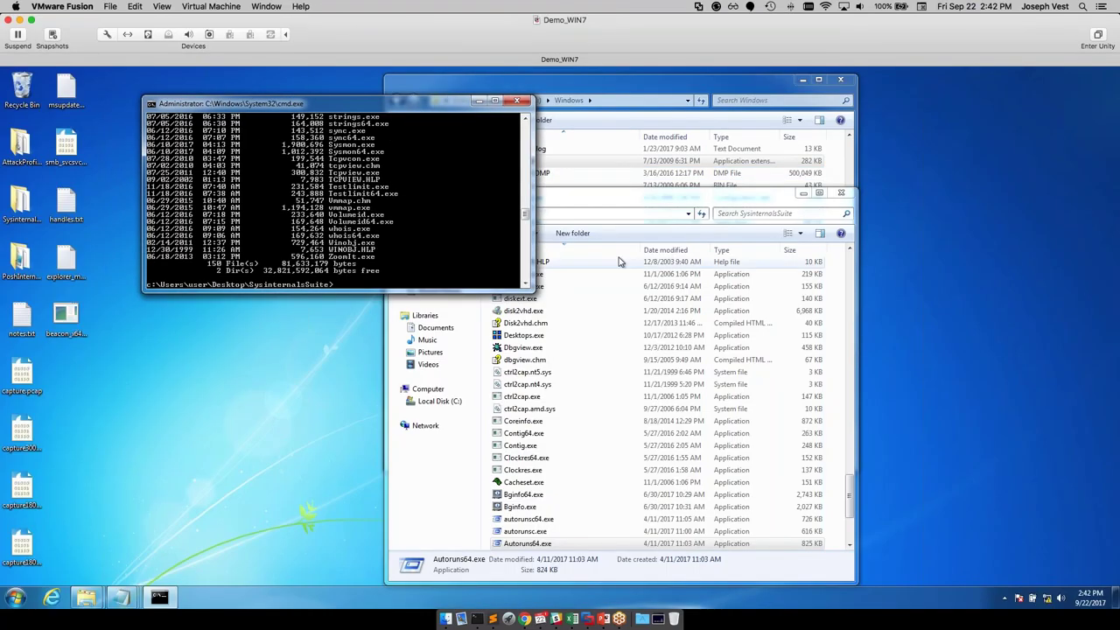
Check the general and version details of notepad.exe in C:\Windows, including its description, copyright and original filename.
click(652, 97)
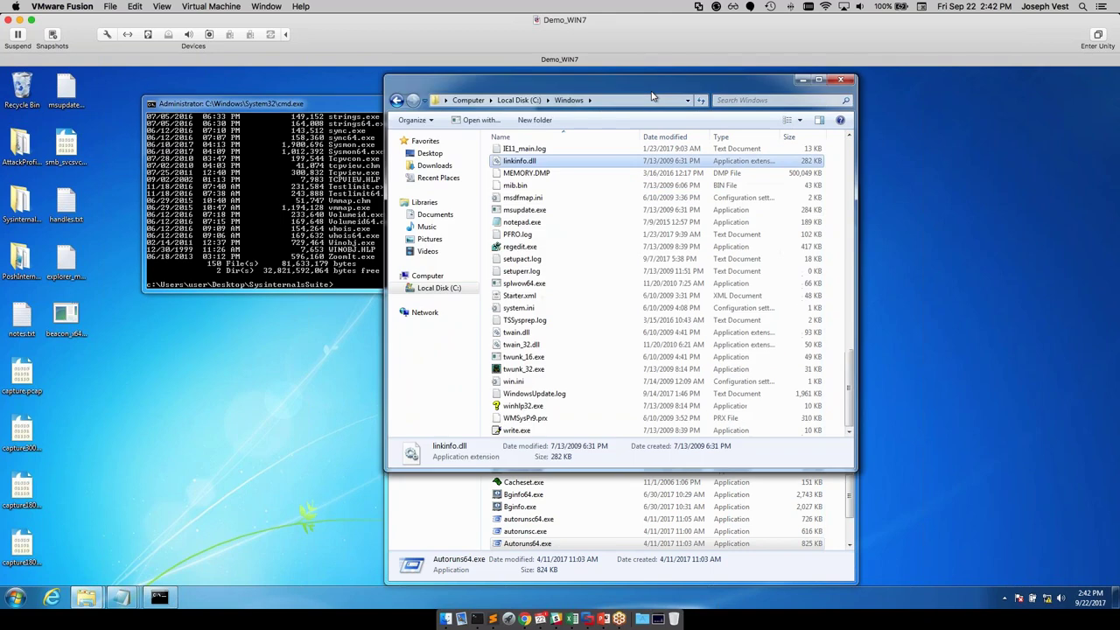
right_click(539, 225)
click(569, 391)
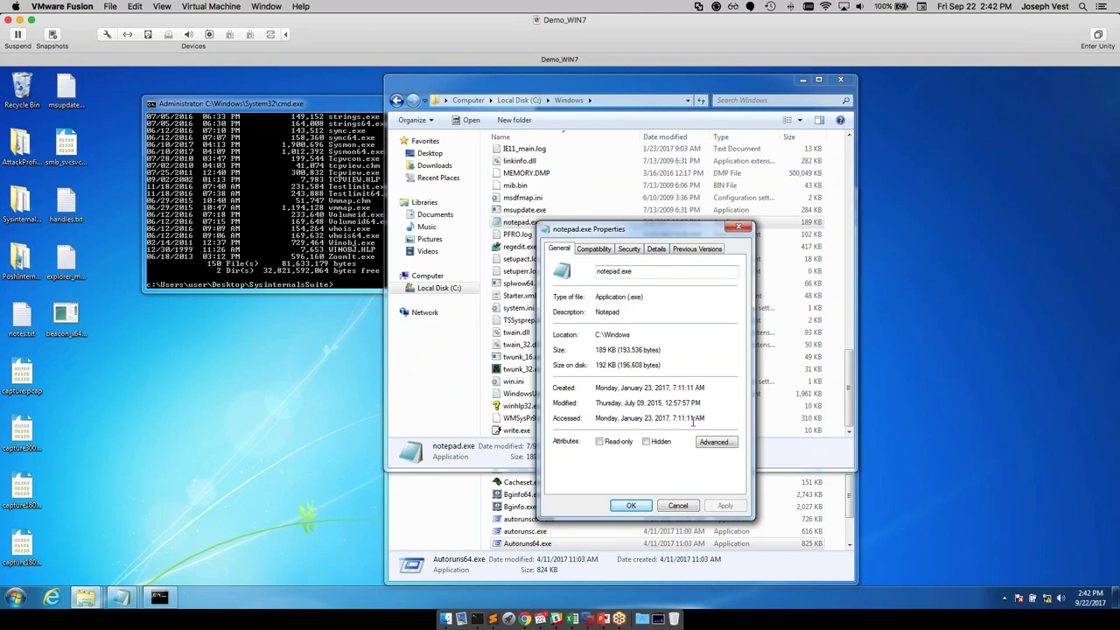
click(658, 249)
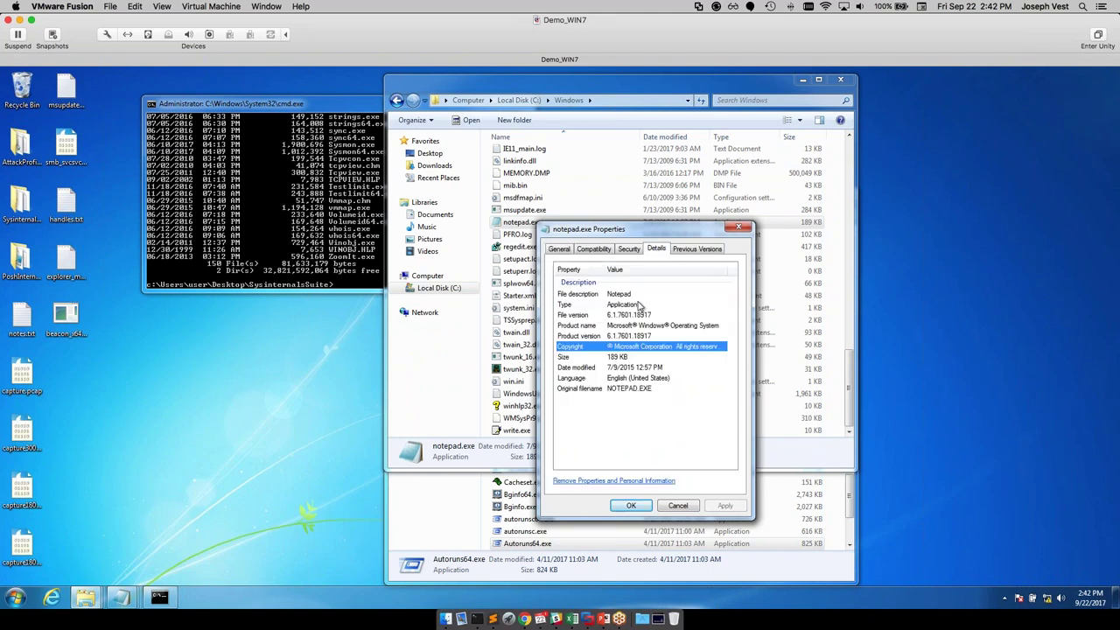
drag(678, 231, 520, 135)
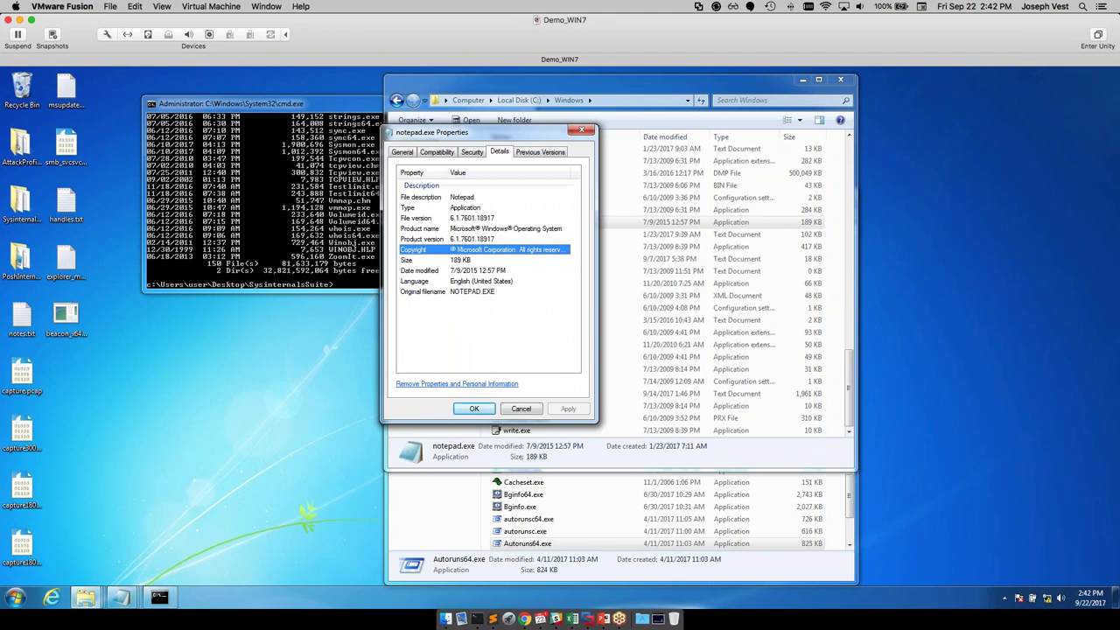
click(582, 130)
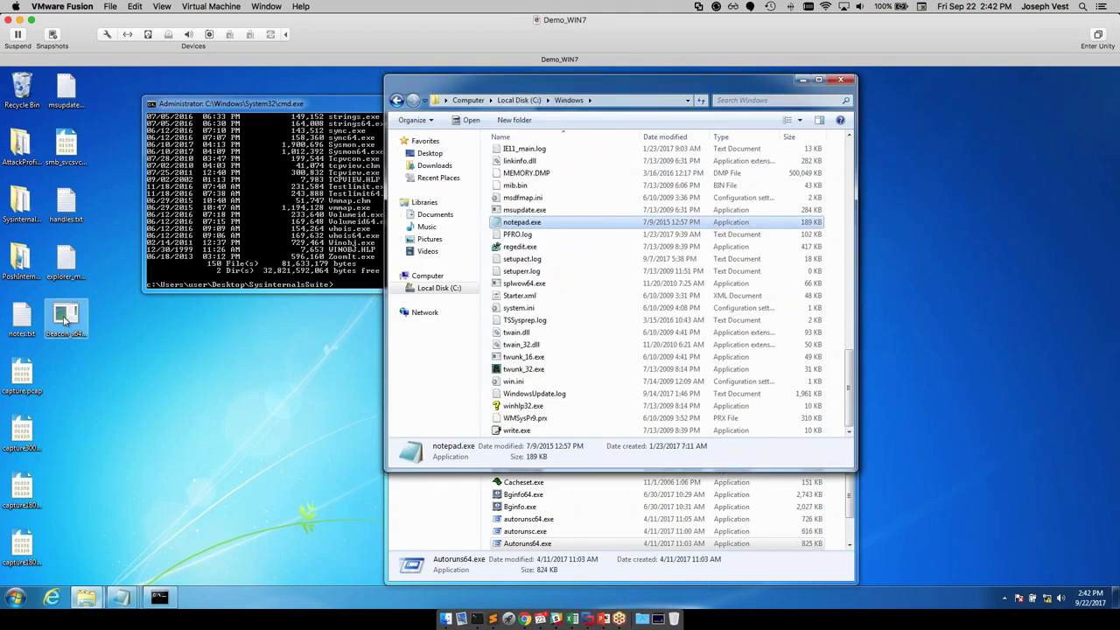
Check the version details in the properties of beacon_x64.exe on the desktop.
click(65, 323)
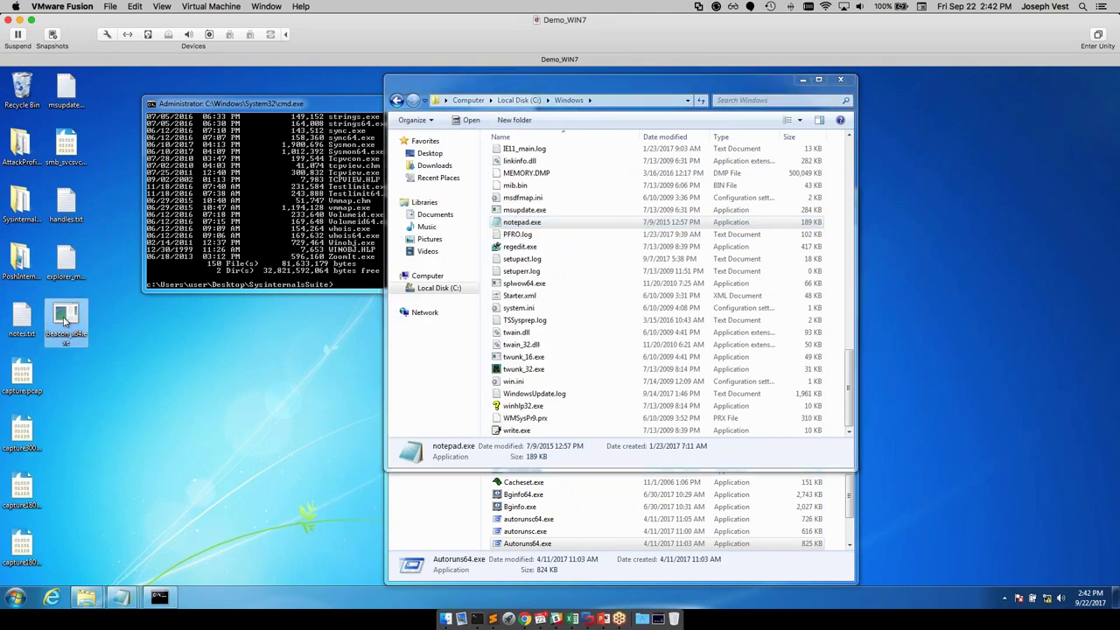
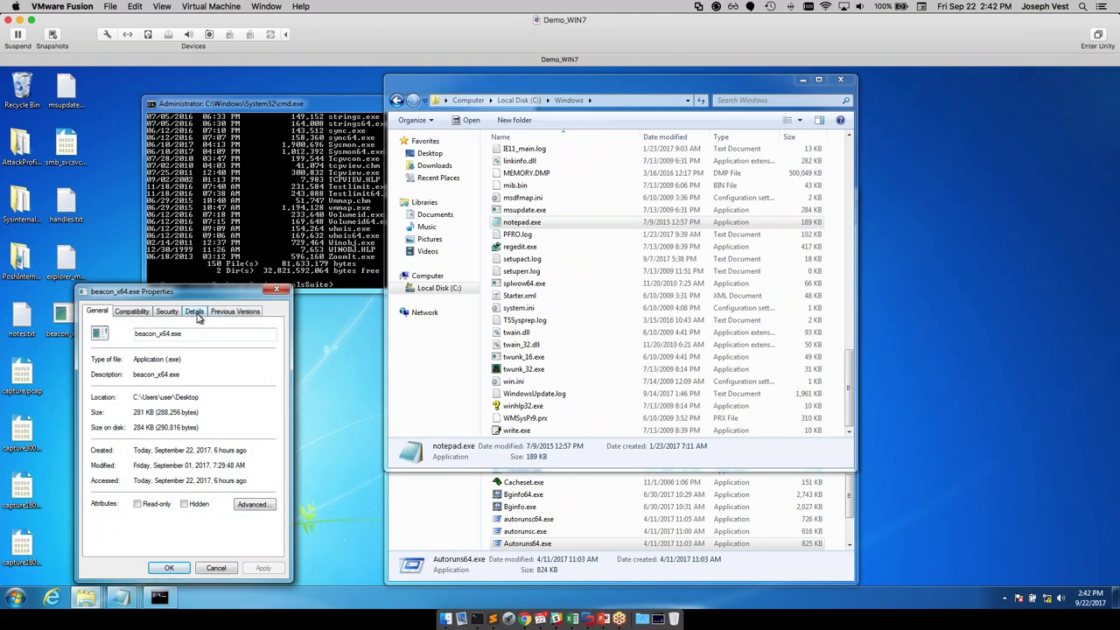
click(196, 314)
drag(215, 293, 224, 219)
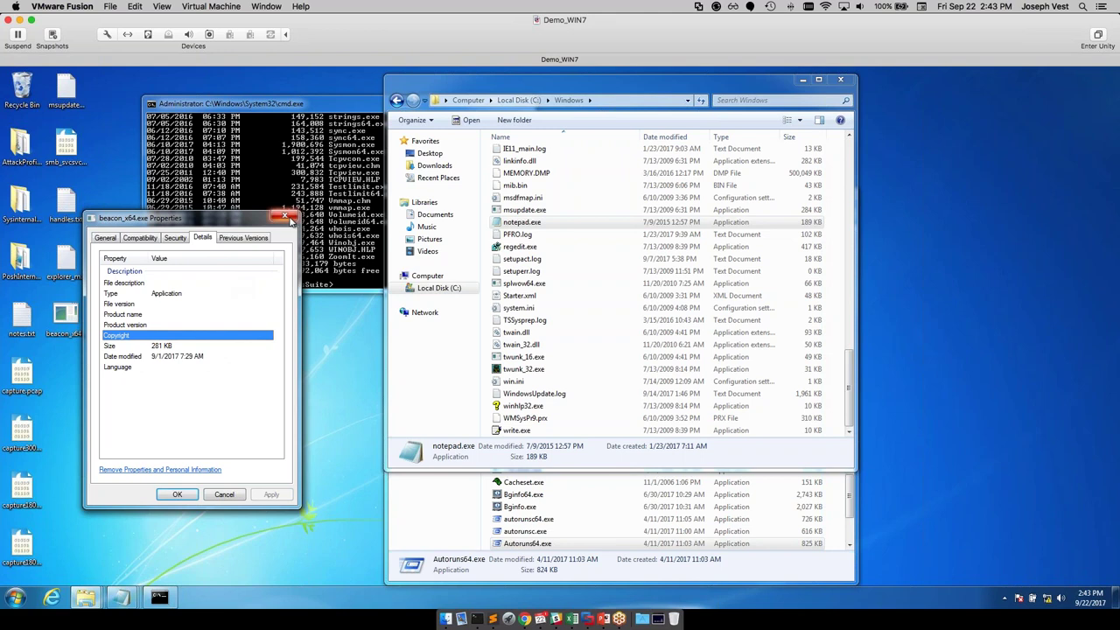
click(284, 215)
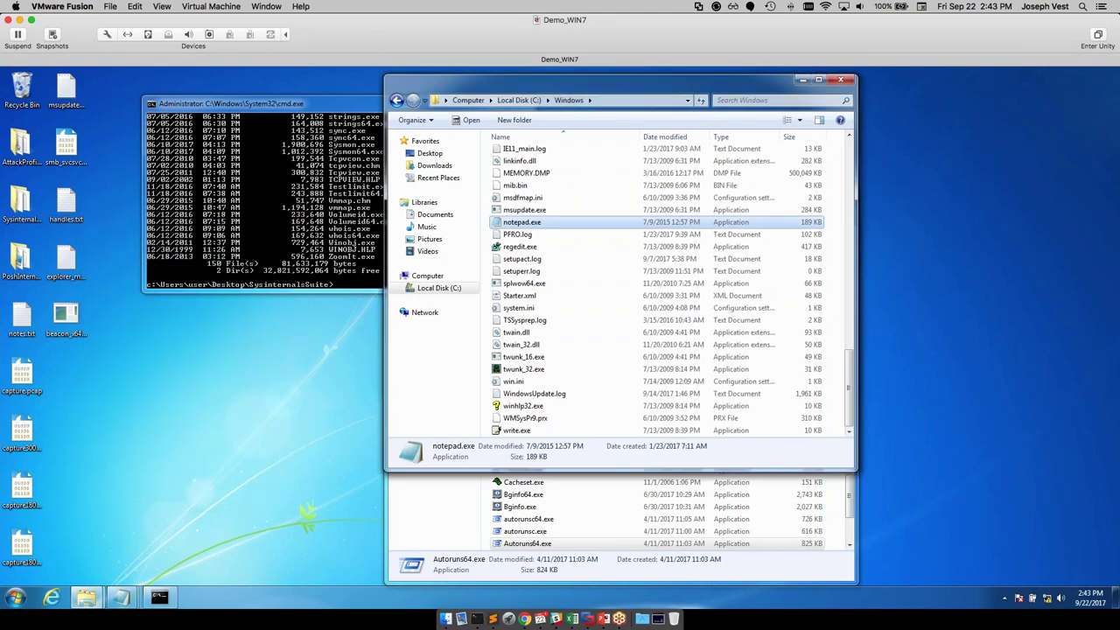
Inspect the file description and other version details of linkinfo.dll in C:\Windows.
click(521, 162)
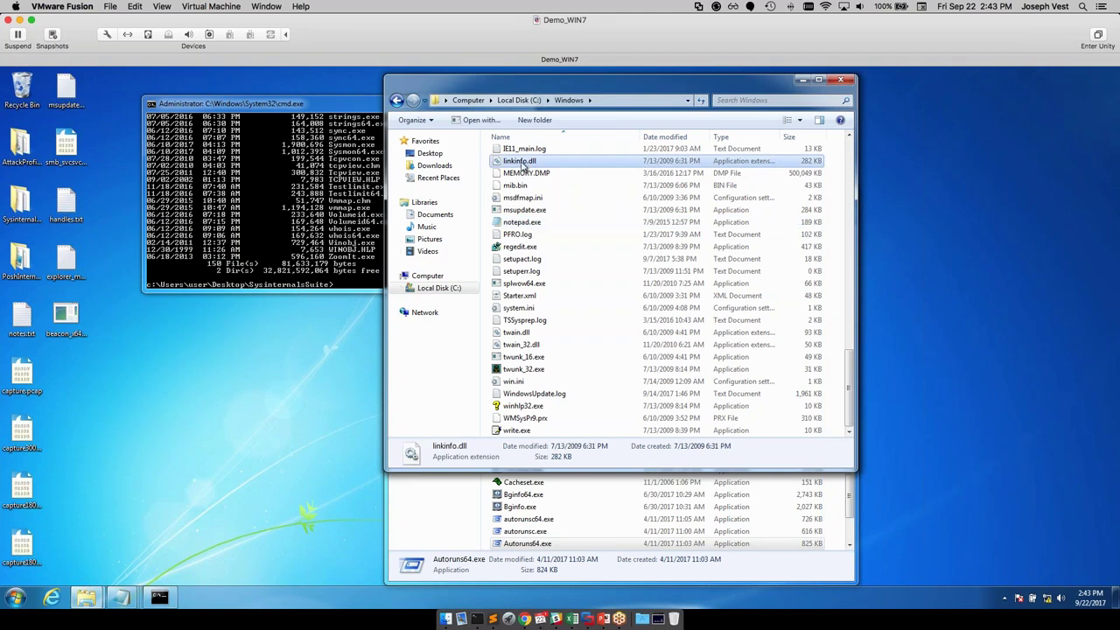
right_click(523, 164)
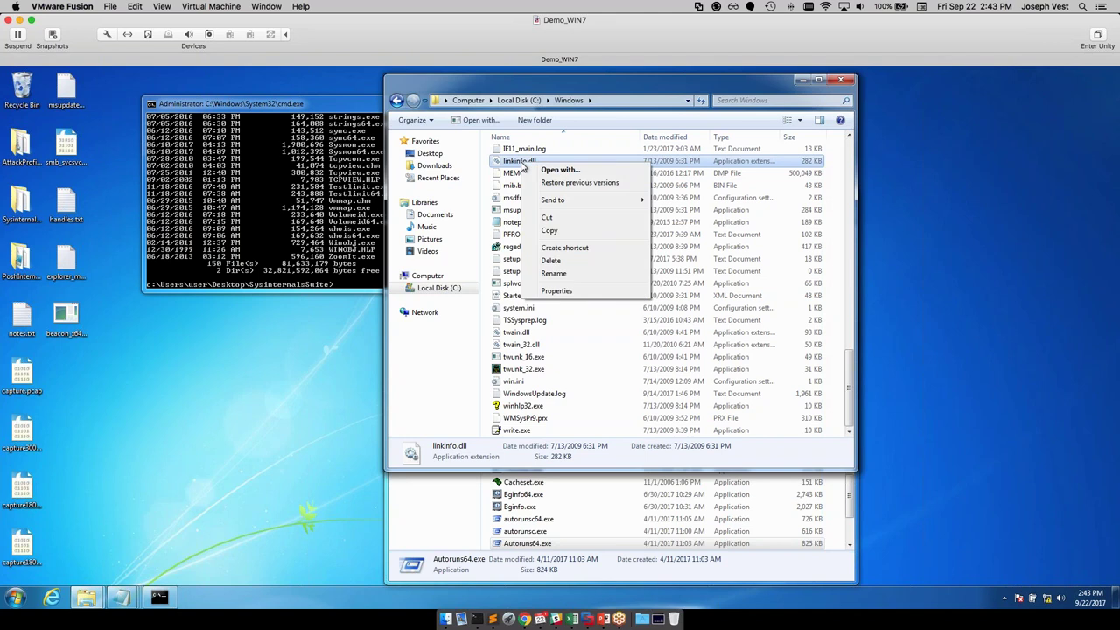
click(564, 291)
click(602, 190)
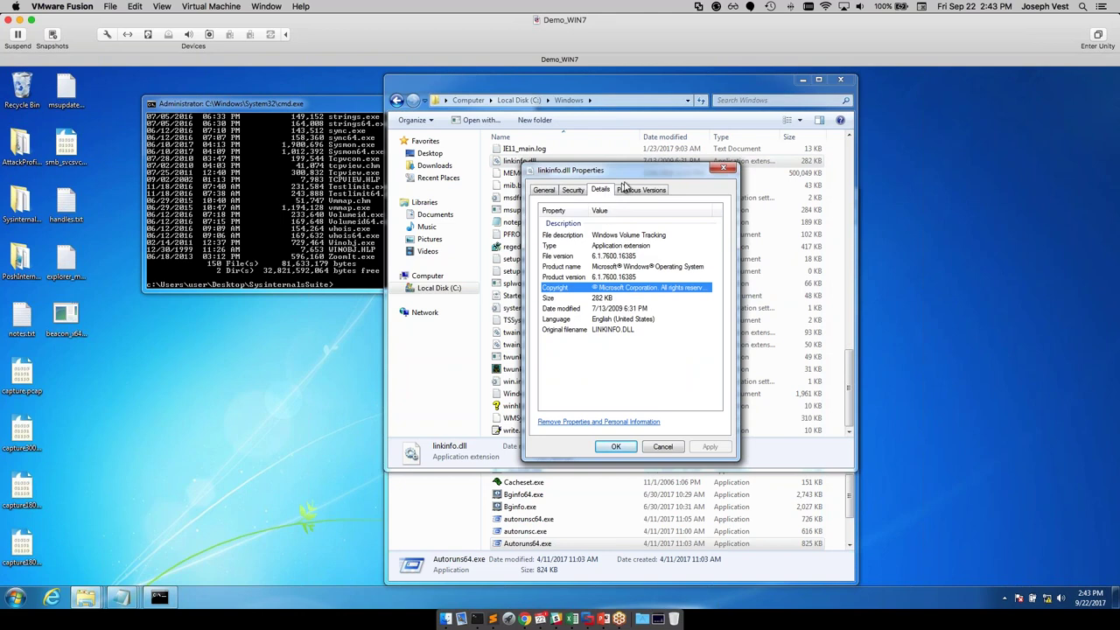
click(608, 237)
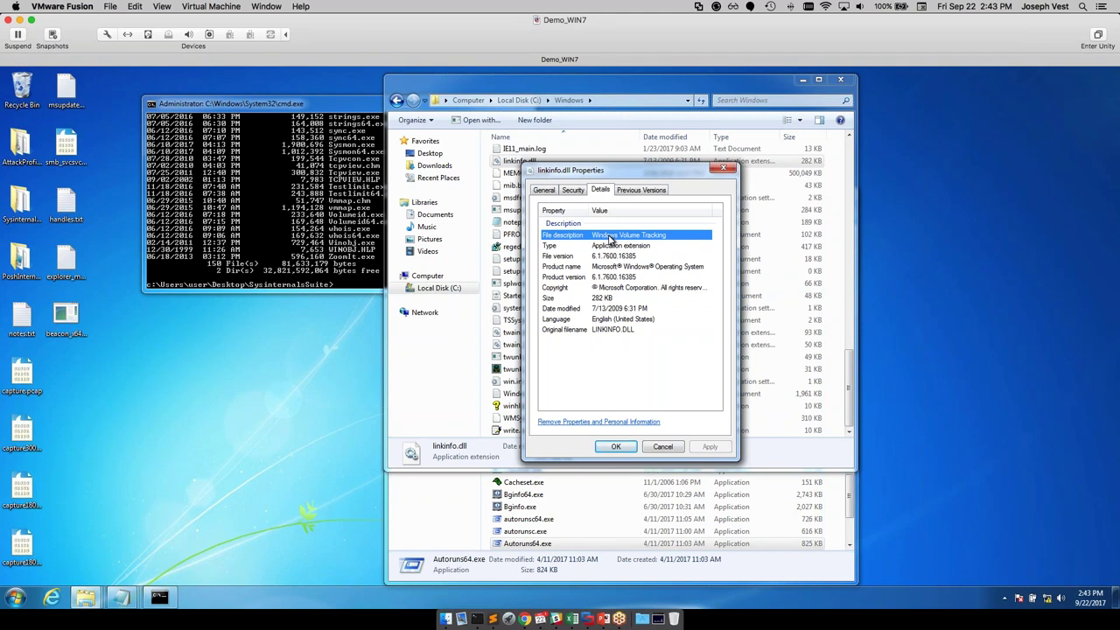
click(728, 169)
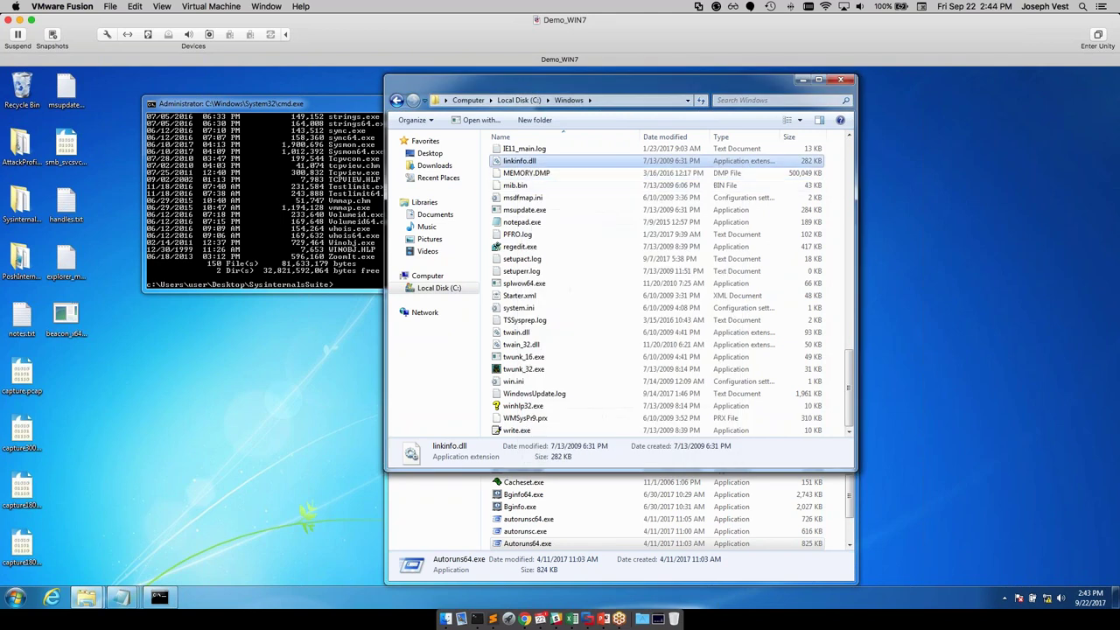
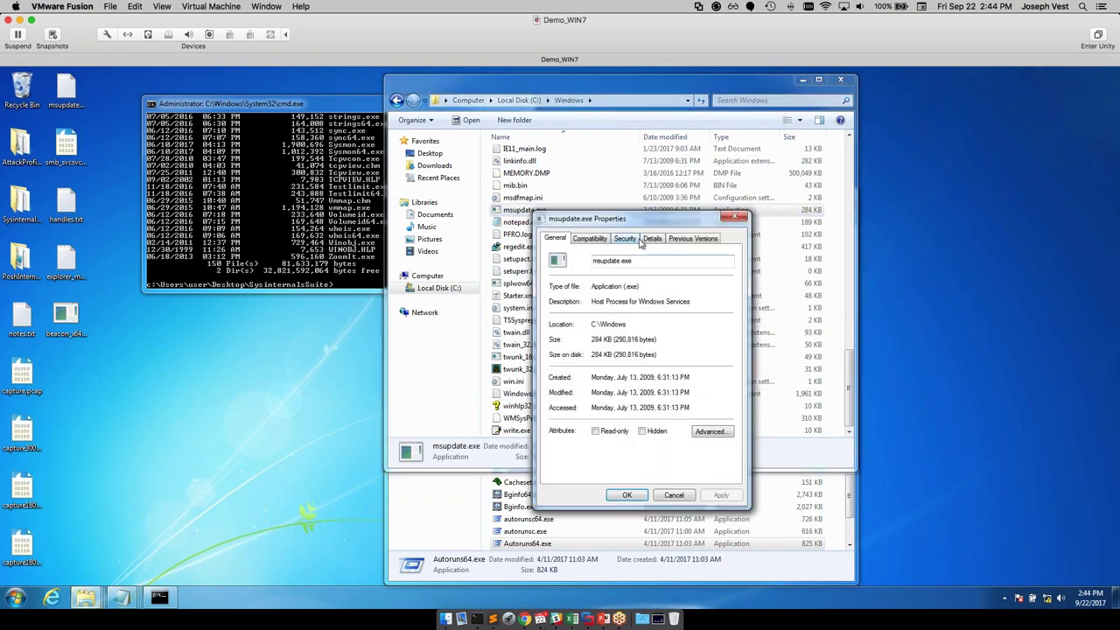
Inspect the file description, file version and original filename in the details of msupdate.exe in C:\Windows.
click(652, 239)
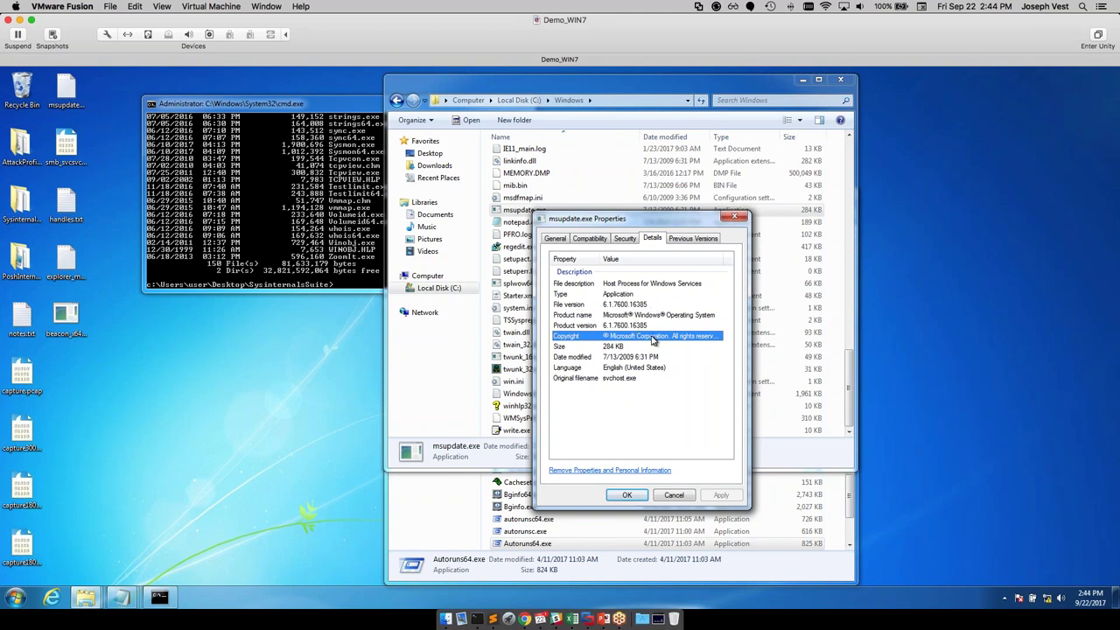
click(643, 287)
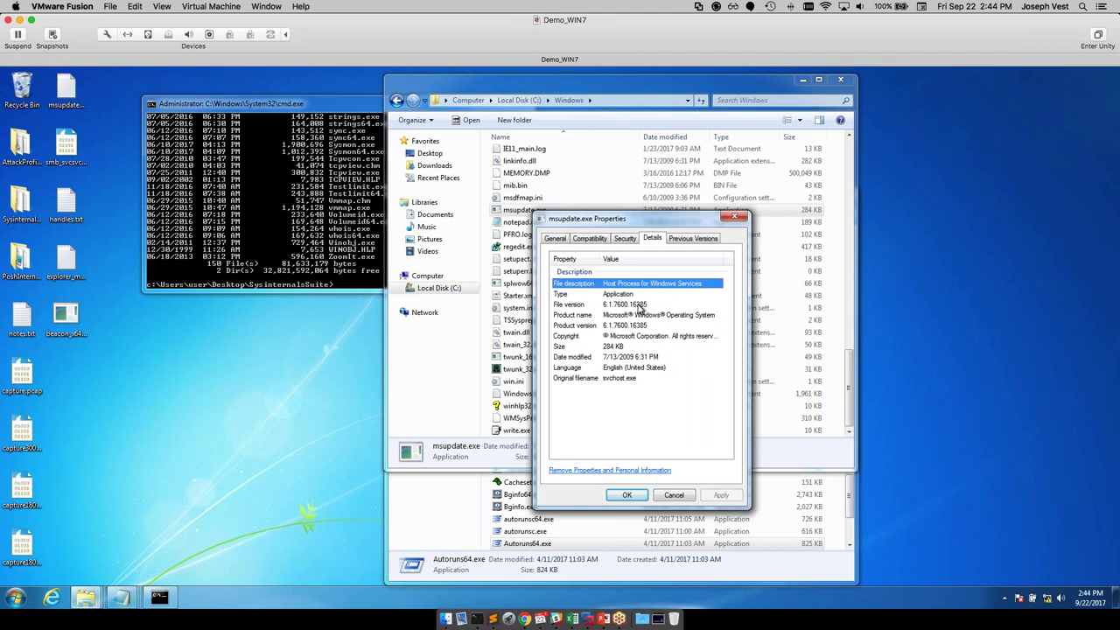
click(639, 305)
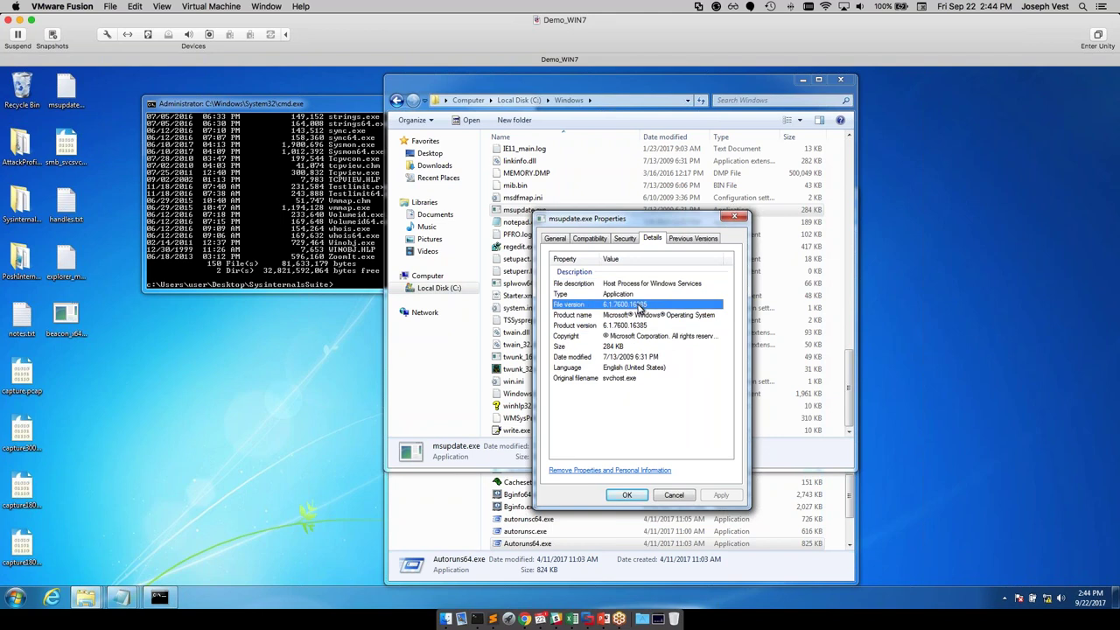
click(738, 219)
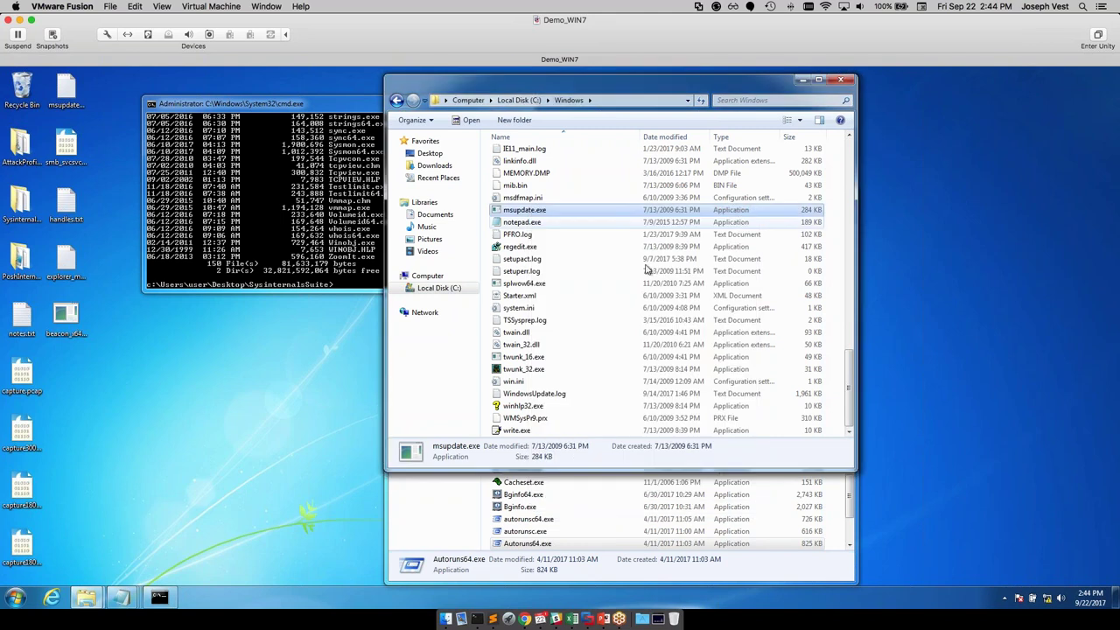
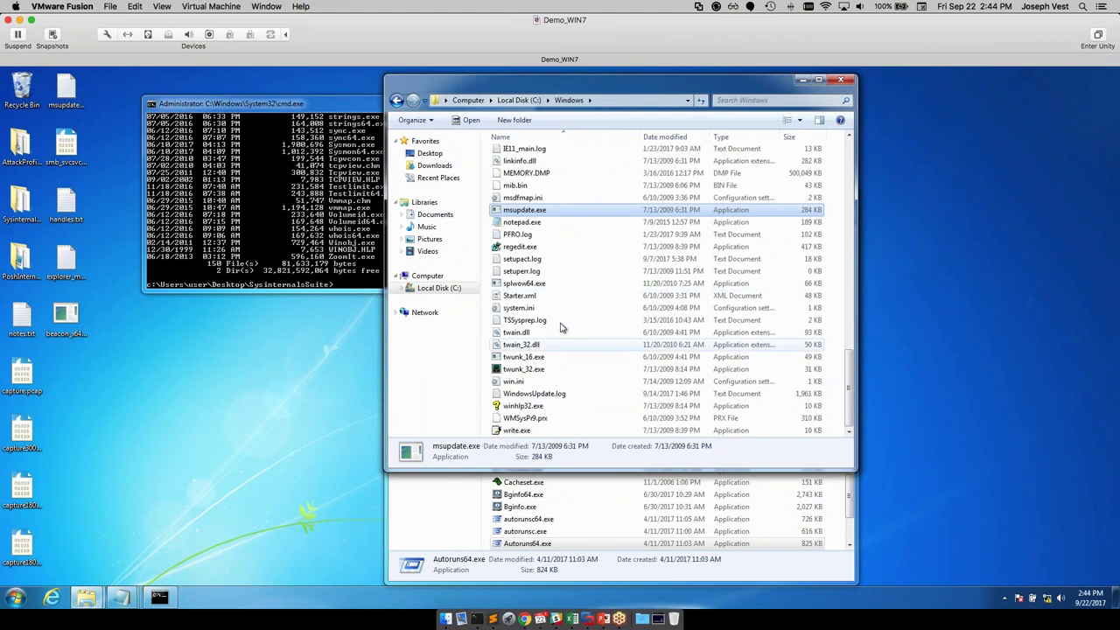
Switch to the SysinternalsSuite folder and locate the Autoruns executables.
click(411, 524)
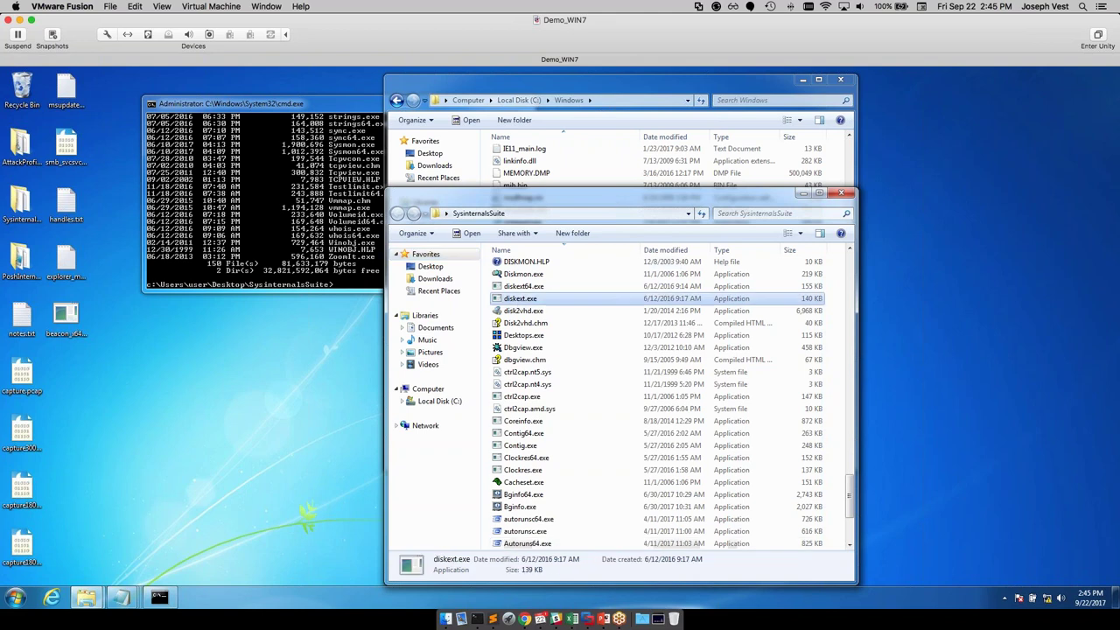
click(522, 298)
key(a)
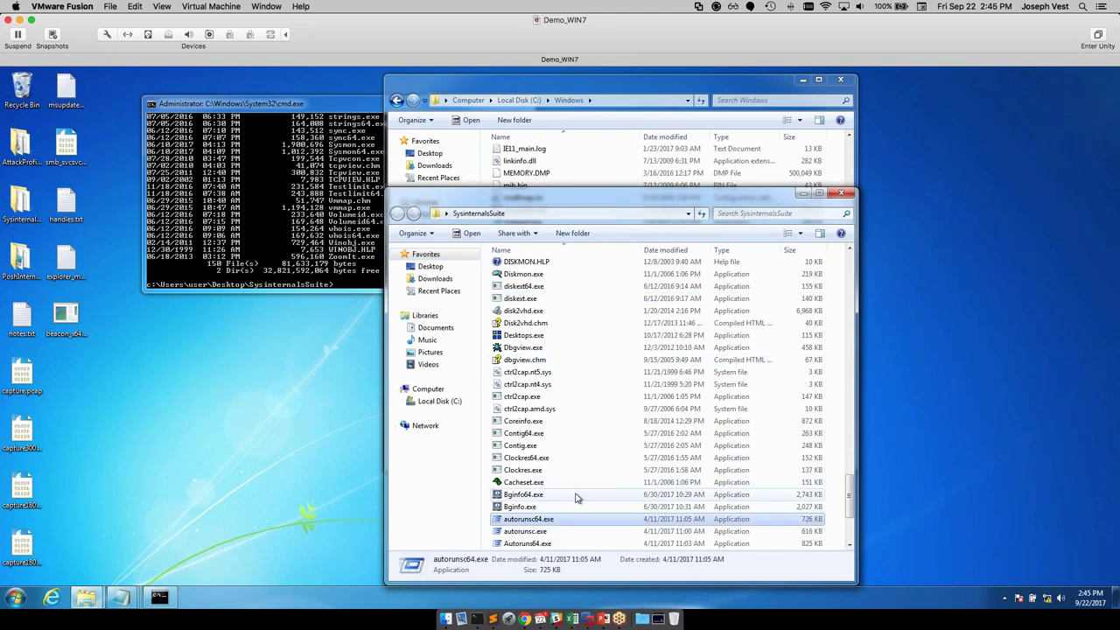
scroll(575, 499, down, 1)
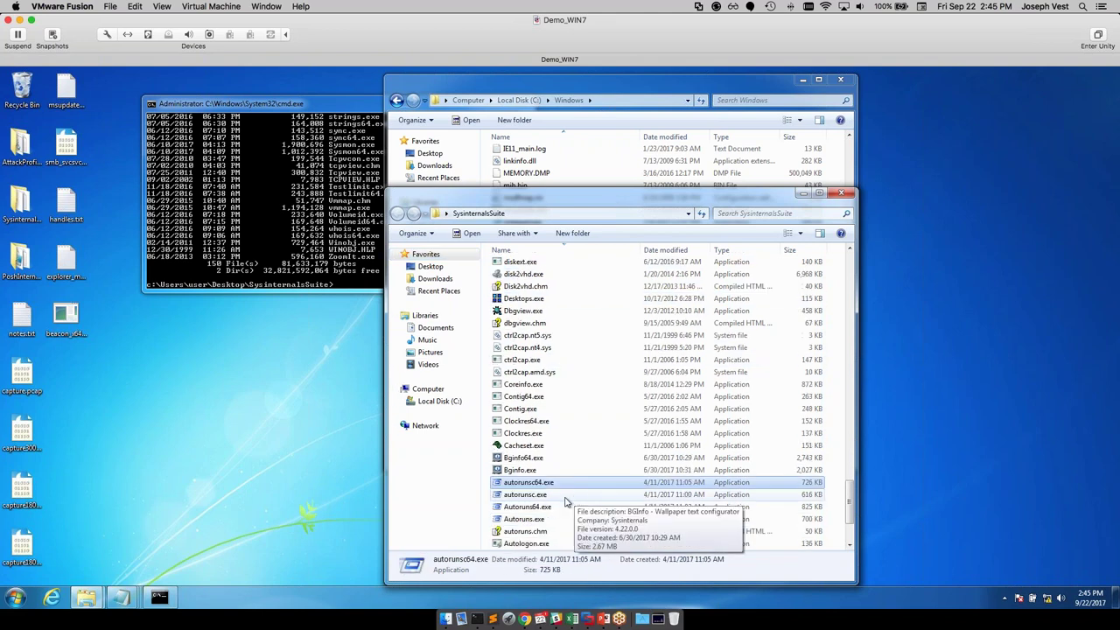
right_click(543, 507)
click(575, 493)
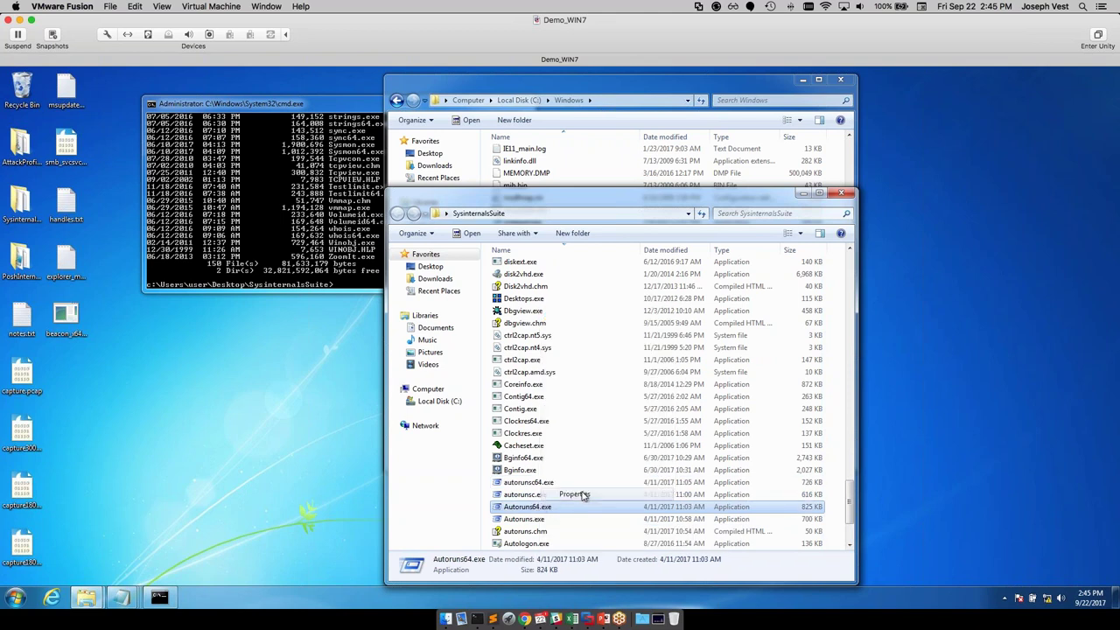
click(767, 279)
Run Autoruns64.exe as administrator and allow it to make changes to the computer.
right_click(545, 508)
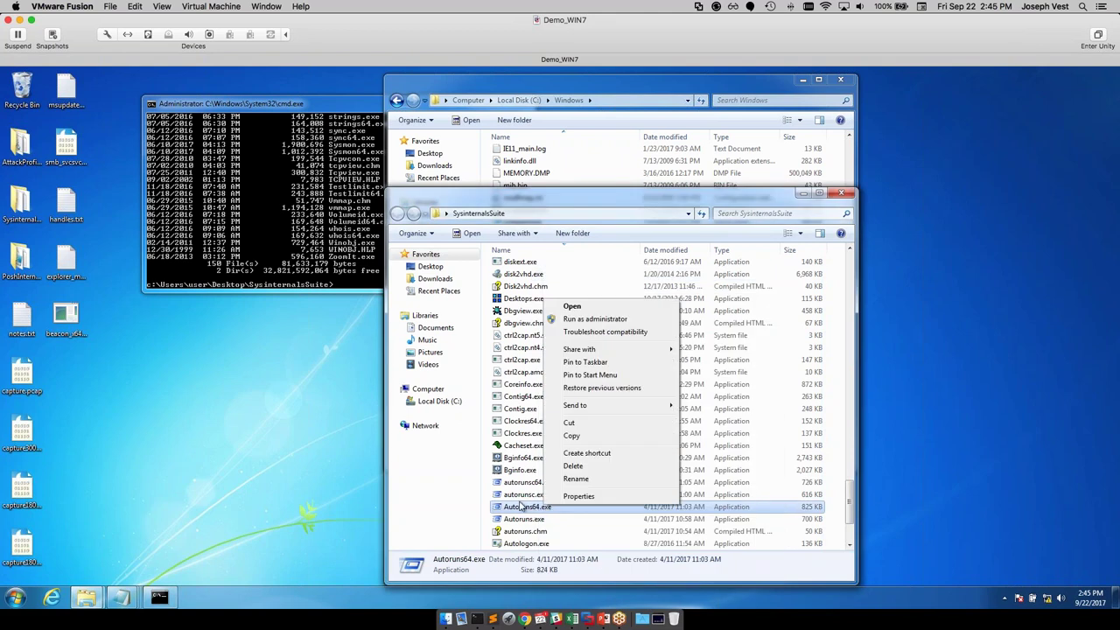
click(610, 322)
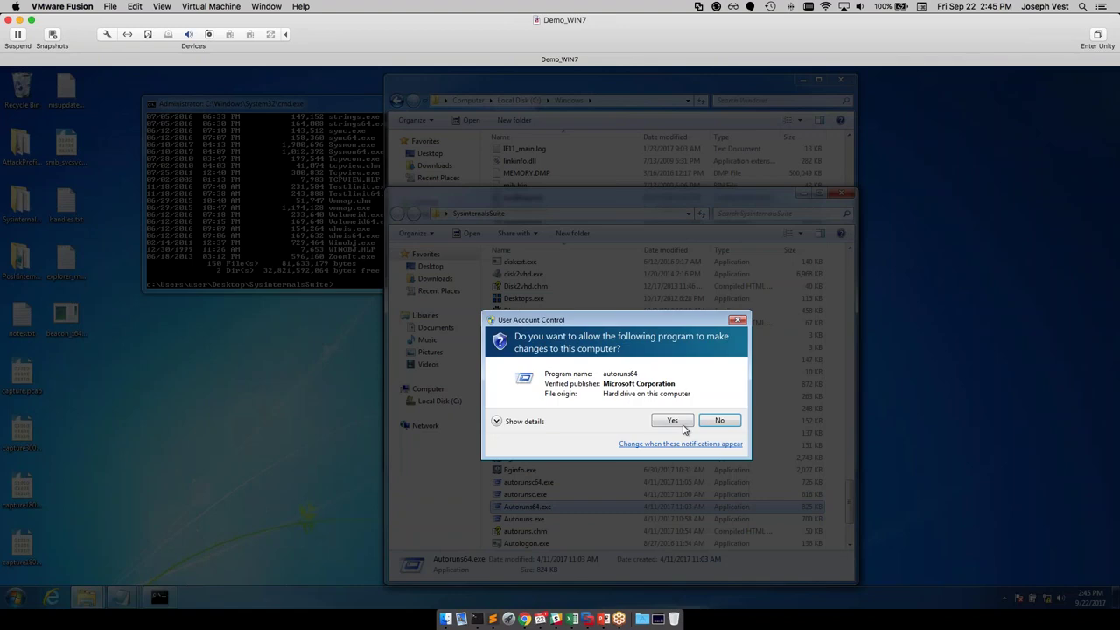
click(670, 420)
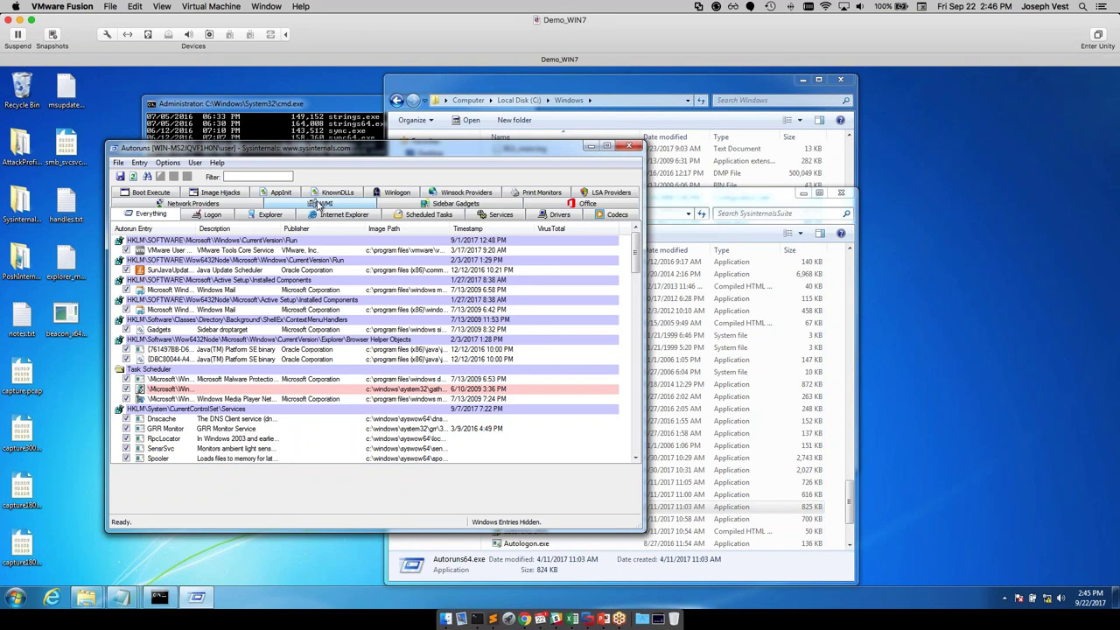
Show the WMI autorun entries in Autoruns with Windows entries no longer hidden.
click(320, 204)
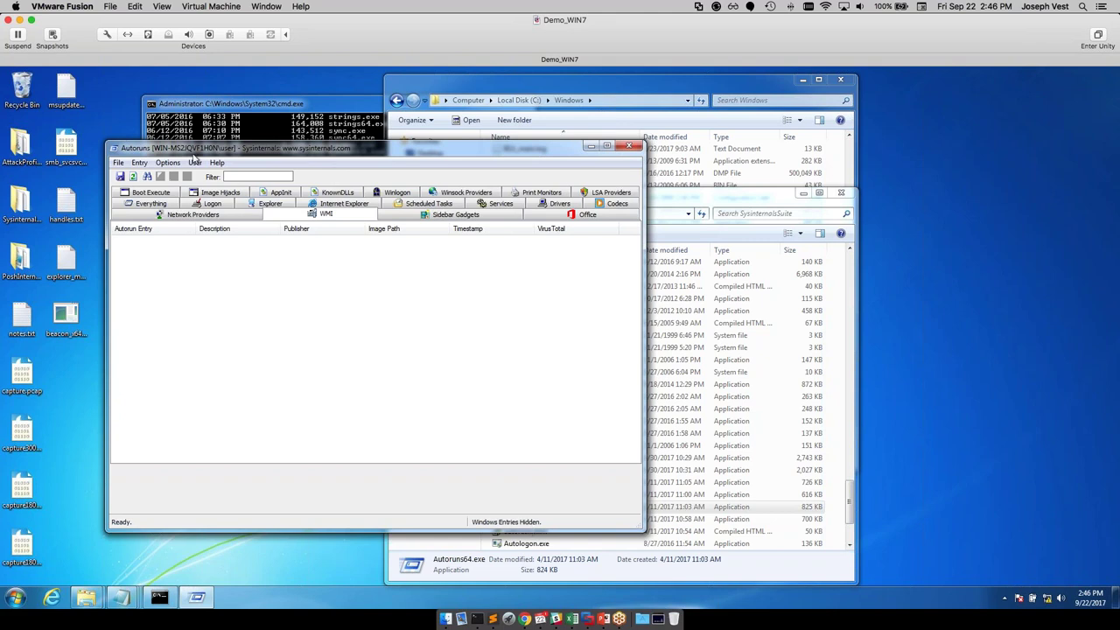
click(169, 164)
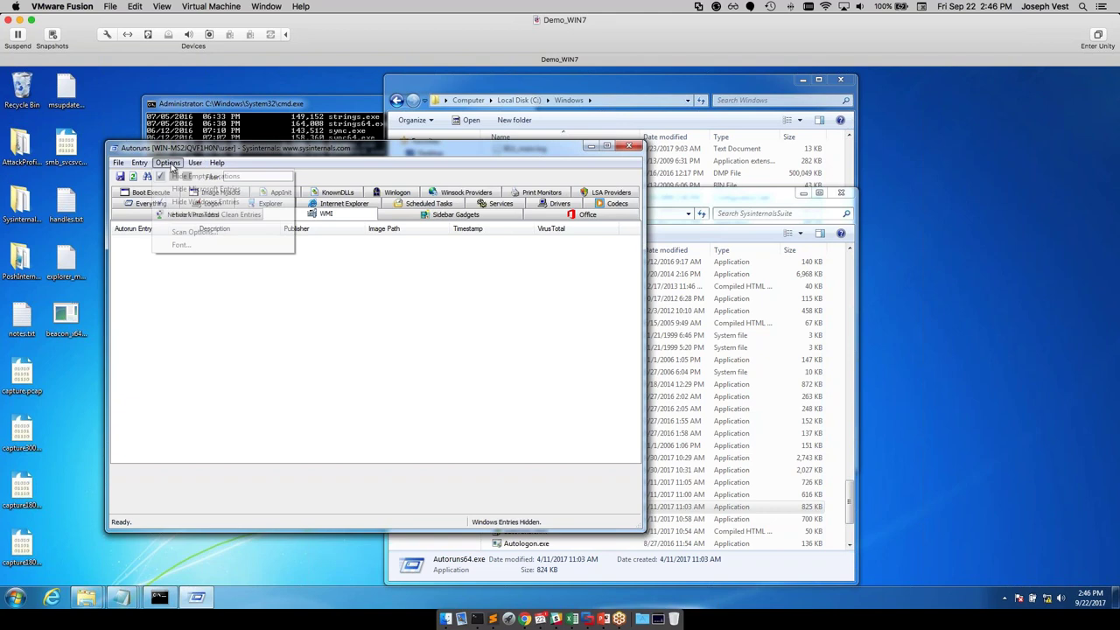
click(198, 204)
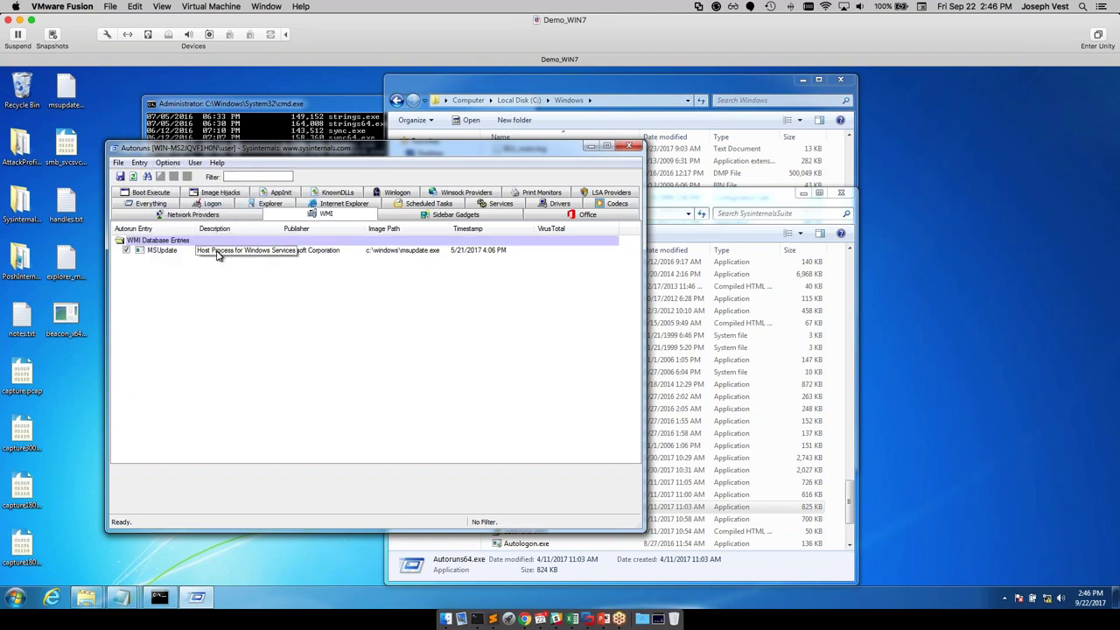
Examine the MSUpdate entry under WMI Database Entries, including its publisher, image path, timestamp and WQL query.
click(218, 253)
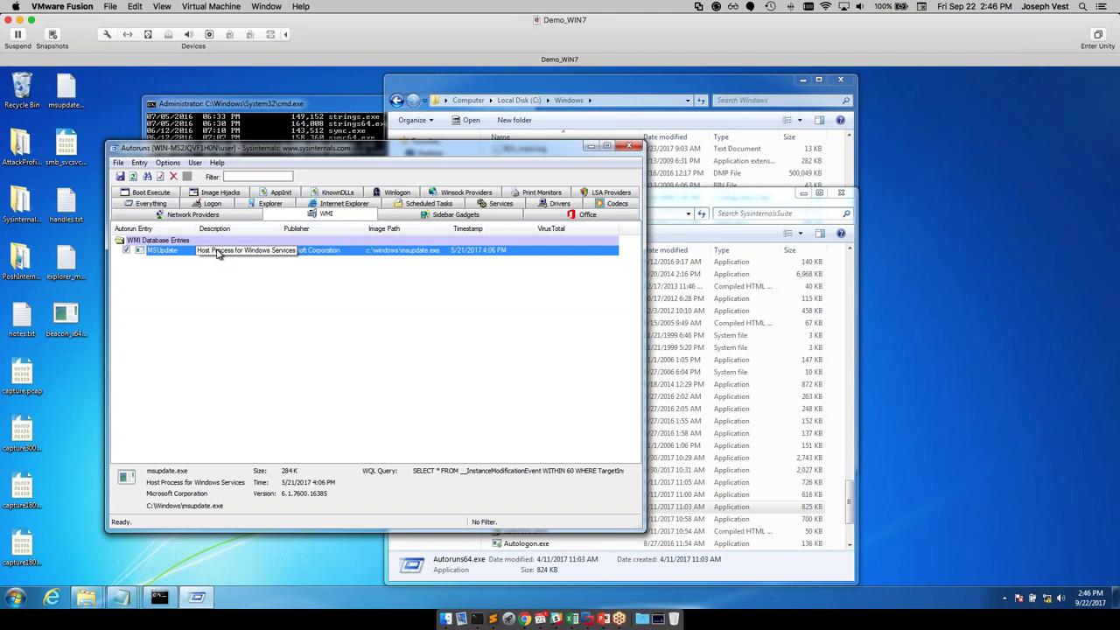
click(201, 296)
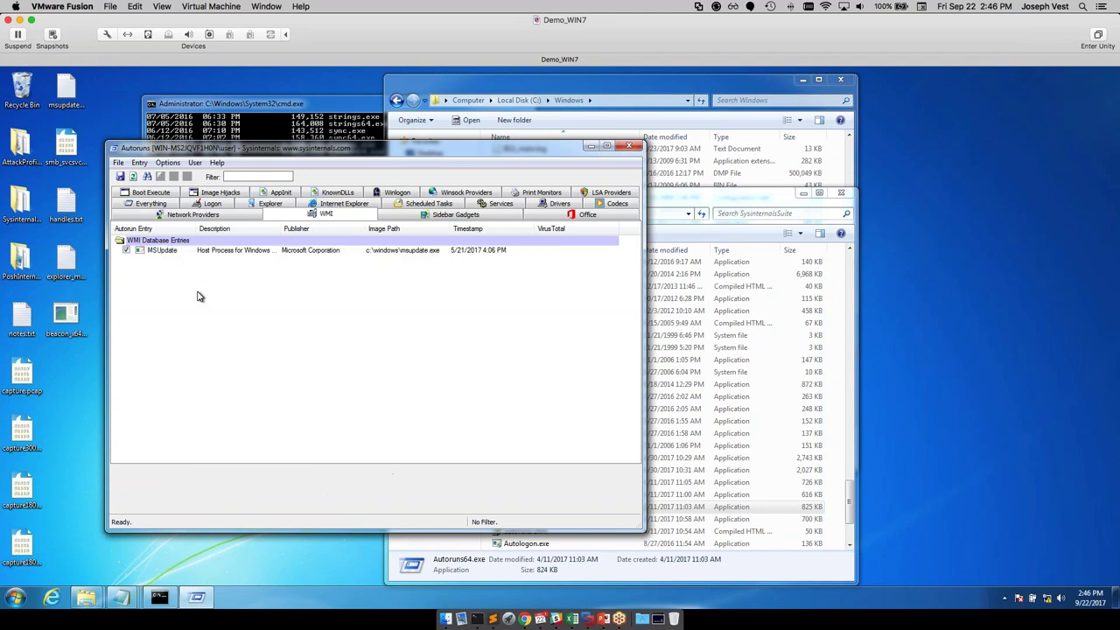
click(242, 252)
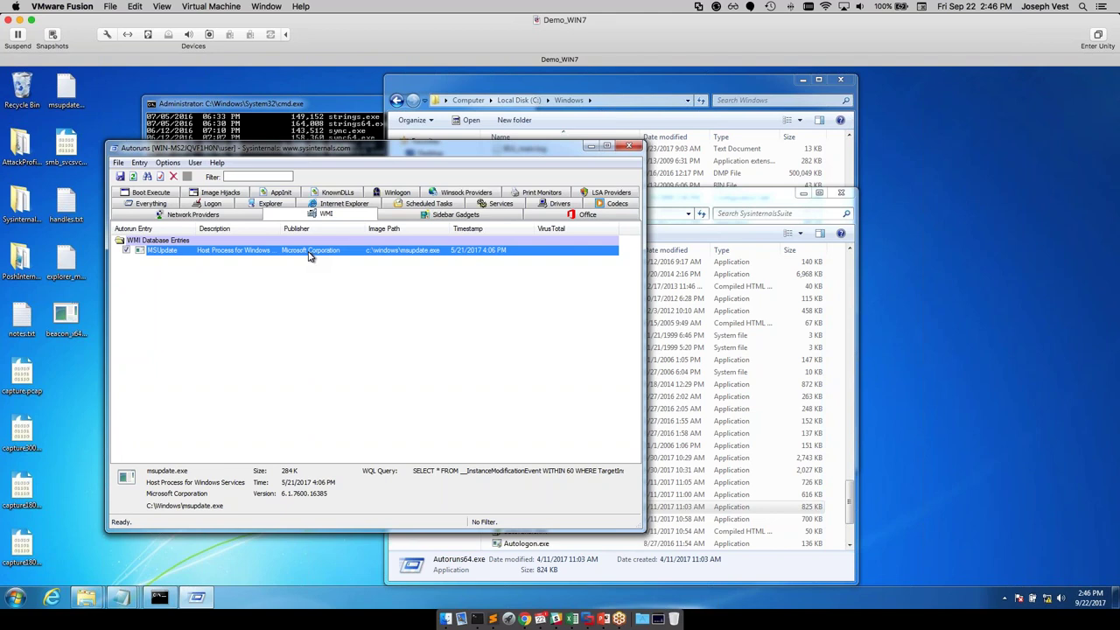
Close Autoruns and return to the Administrator command prompt in the SysinternalsSuite directory.
click(629, 146)
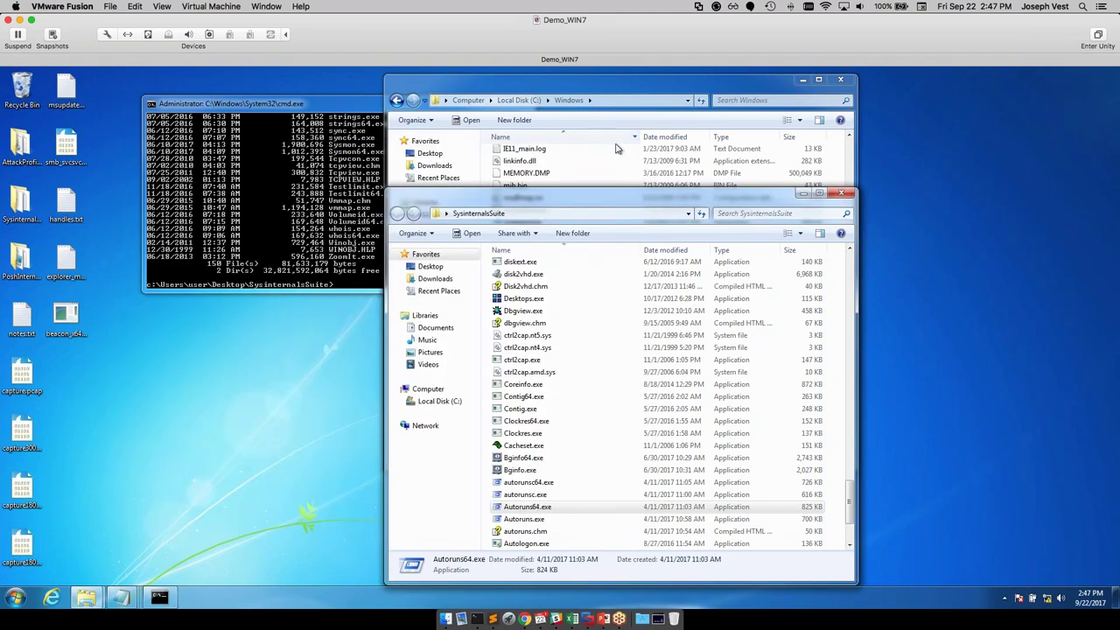
click(275, 208)
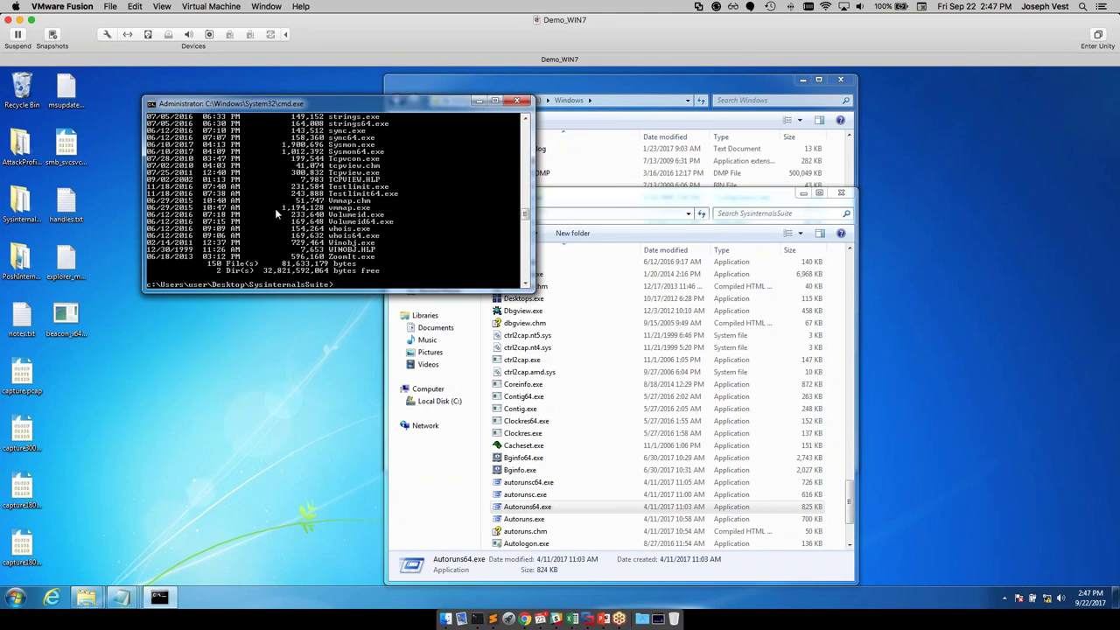
Try to check the signature of c:\Windows\notepad.exe with sigcheck.exe and abort the command.
text(sigcheck.exe)
text( notmyfault.exe)
key(BackSpace)
key(BackSpace)
key(BackSpace)
key(BackSpace)
key(BackSpace)
key(BackSpace)
key(BackSpace)
key(BackSpace)
key(BackSpace)
key(BackSpace)
key(BackSpace)
key(BackSpace)
text(ote)
key(BackSpace)
key(BackSpace)
key(BackSpace)
text(c:\Windows\nn)
key(Tab)
key(BackSpace)
key(BackSpace)
key(BackSpace)
key(BackSpace)
key(BackSpace)
key(BackSpace)
key(BackSpace)
text(no)
key(Tab)
key(Return)
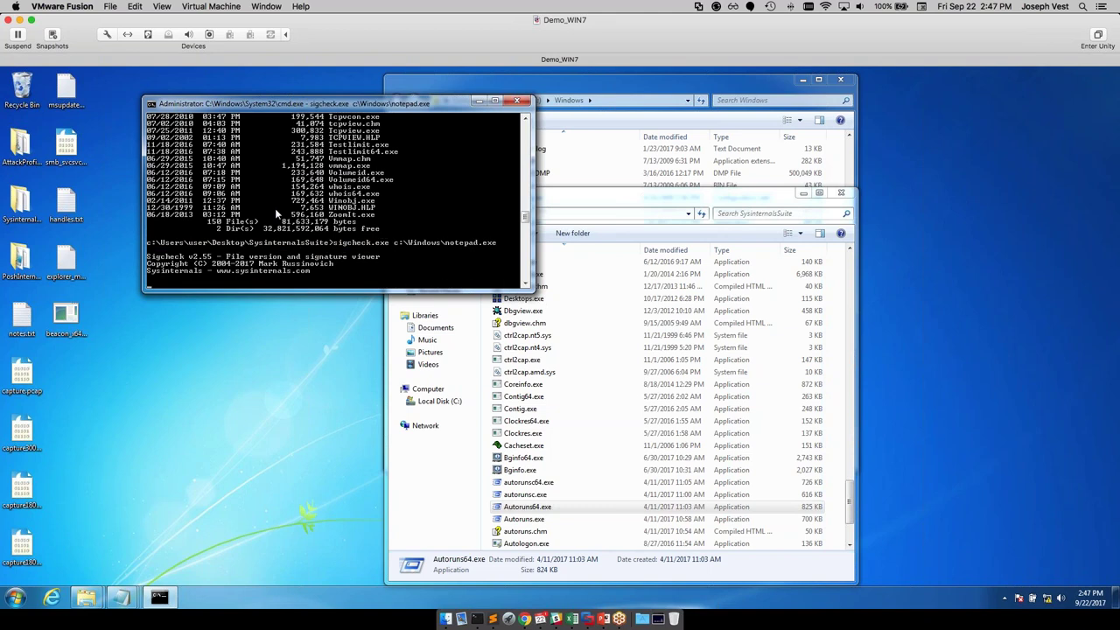
key(ctrl+c)
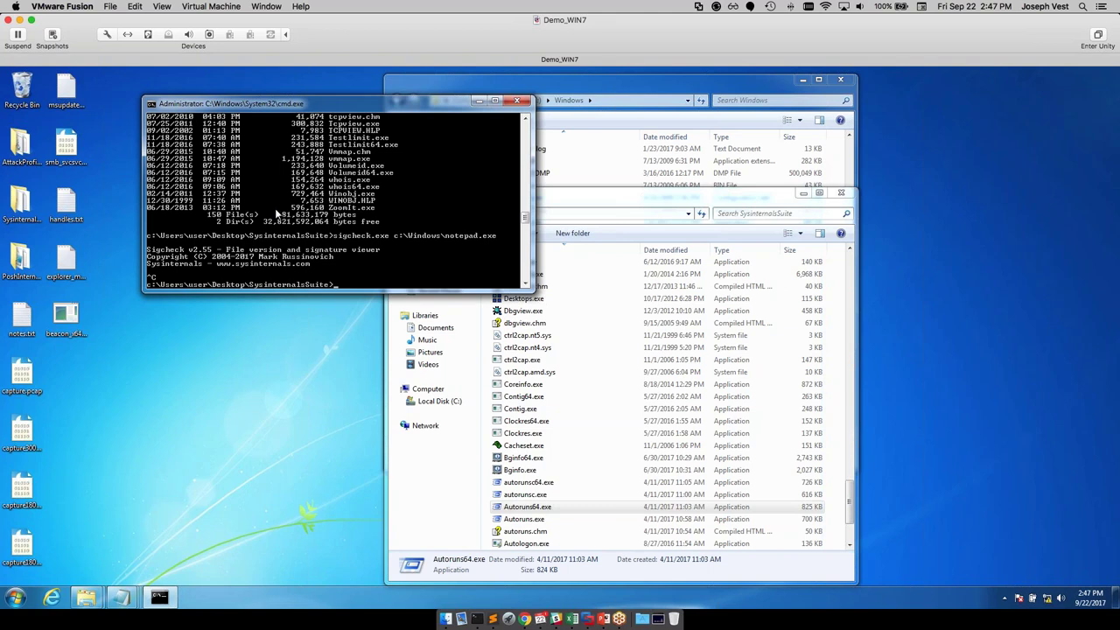
Check the signature and version details of c:\Windows\msupdate.exe with sigcheck.exe in the command prompt.
text(sge)
key(BackSpace)
key(BackSpace)
text(eg)
key(BackSpace)
key(BackSpace)
text(ig)
key(Tab)
text(c:\Windows\ms)
key(Tab)
key(BackSpace)
key(BackSpace)
key(BackSpace)
key(BackSpace)
key(BackSpace)
text(upd)
key(Tab)
key(Return)
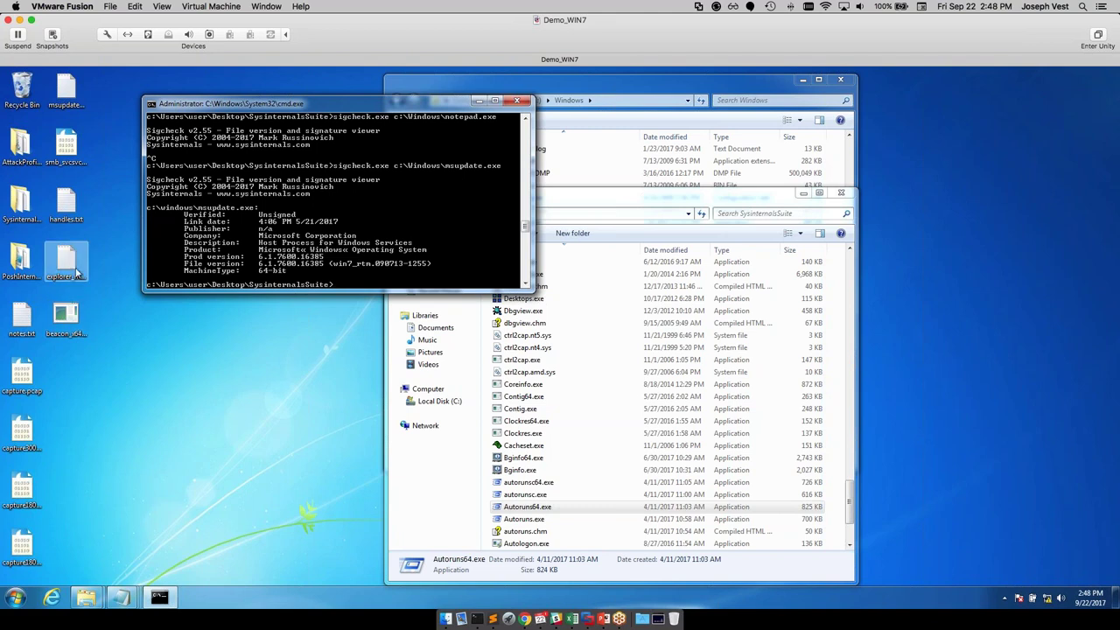
Open explorer_modules.txt from the desktop in an enlarged window and review the modules' verification details.
click(145, 341)
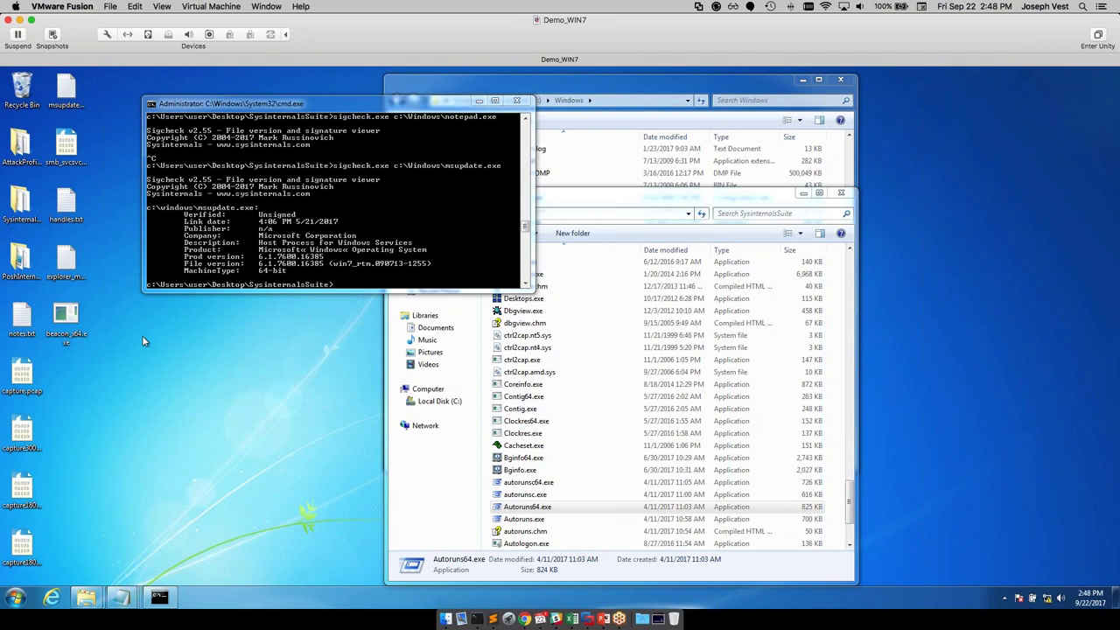
double_click(68, 256)
drag(376, 305, 345, 131)
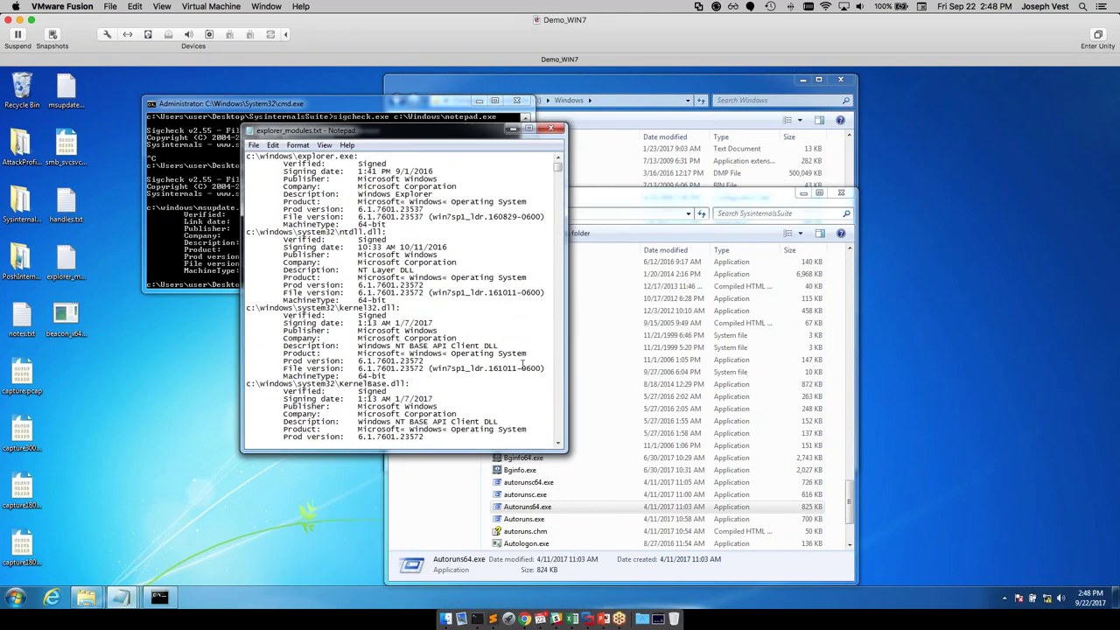
drag(563, 450, 670, 507)
right_click(435, 192)
click(411, 197)
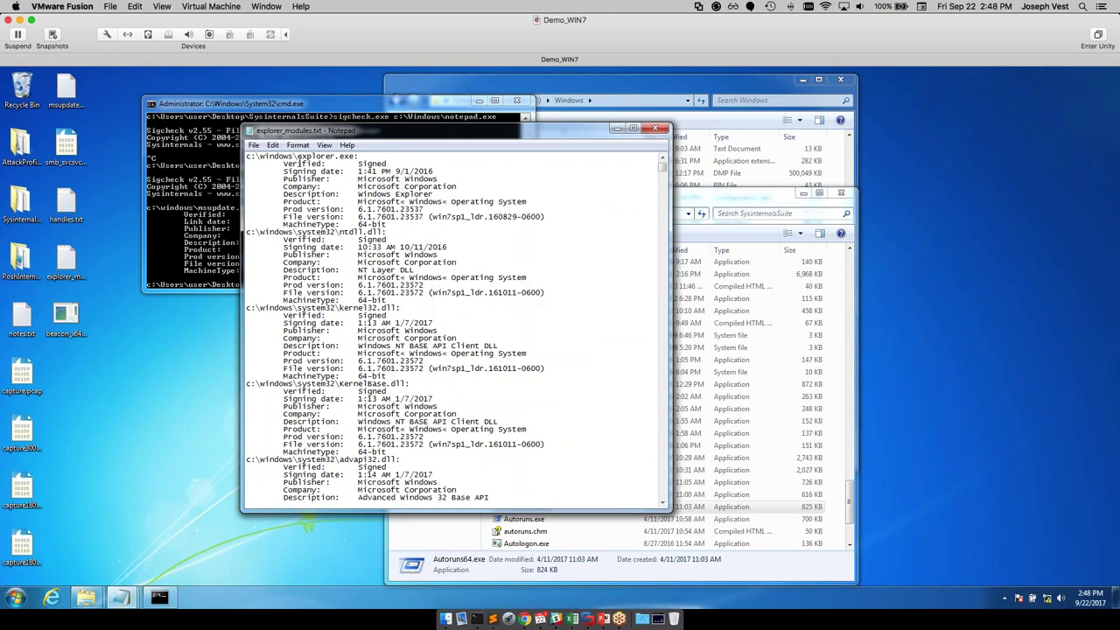
drag(311, 164, 387, 165)
scroll(378, 232, down, 8)
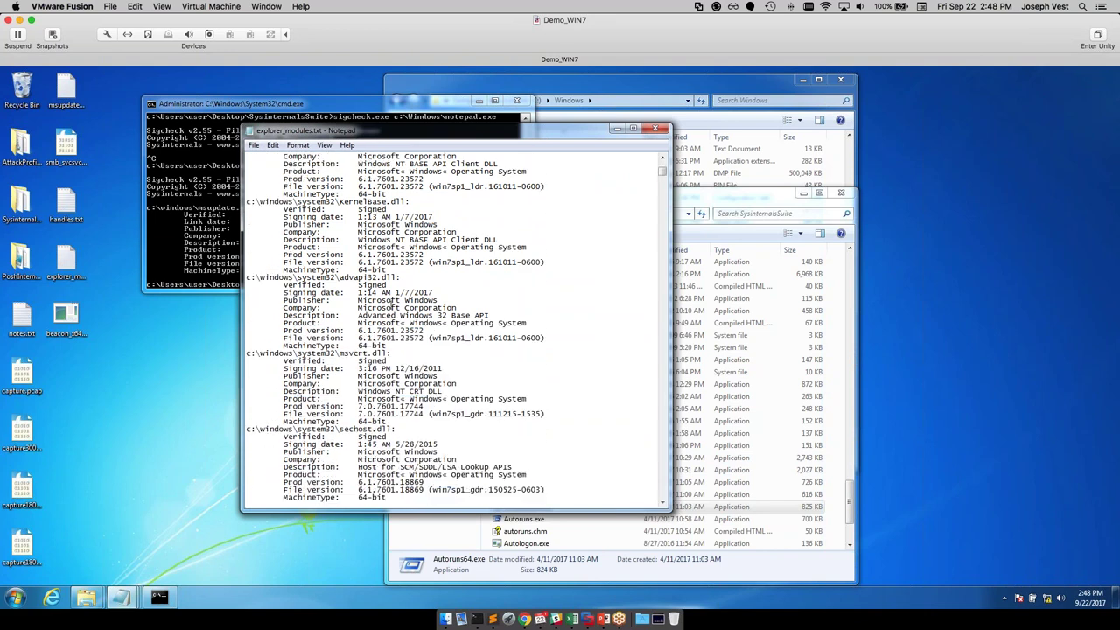
scroll(392, 305, down, 2)
scroll(391, 305, down, 1)
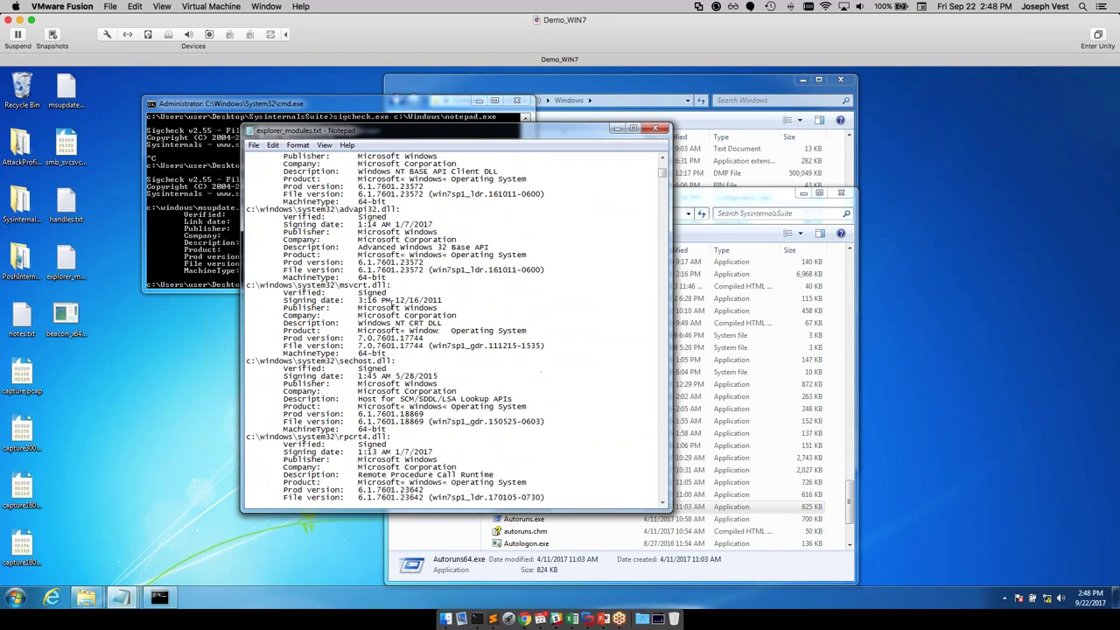
Search explorer_modules.txt for linkinfo and dismiss the search dialog.
key(ctrl+f)
text(link)
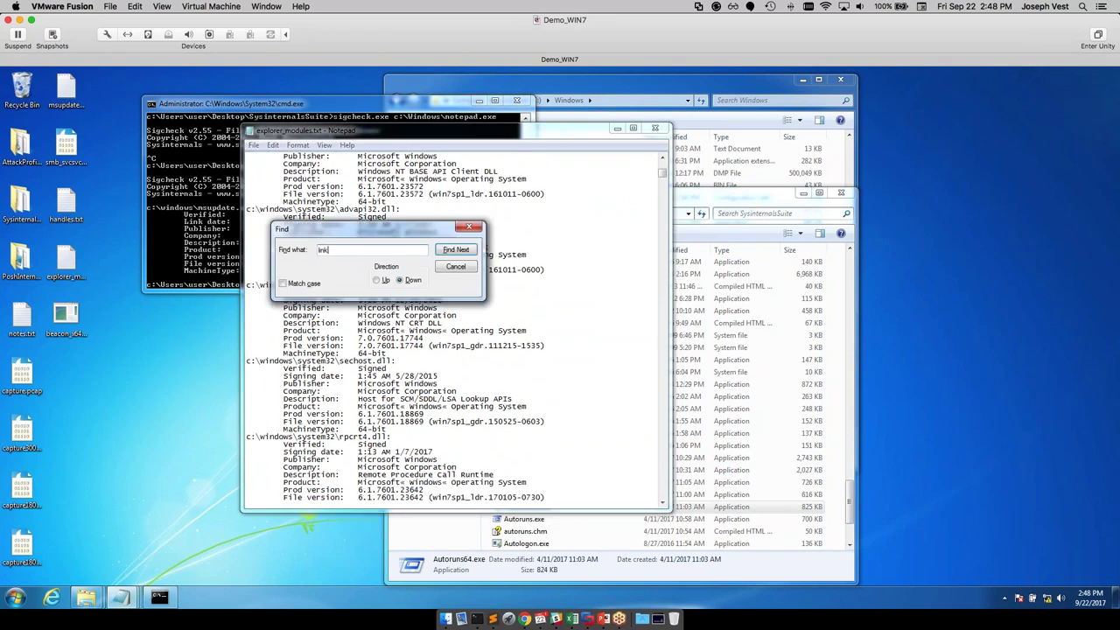
text(info)
key(Return)
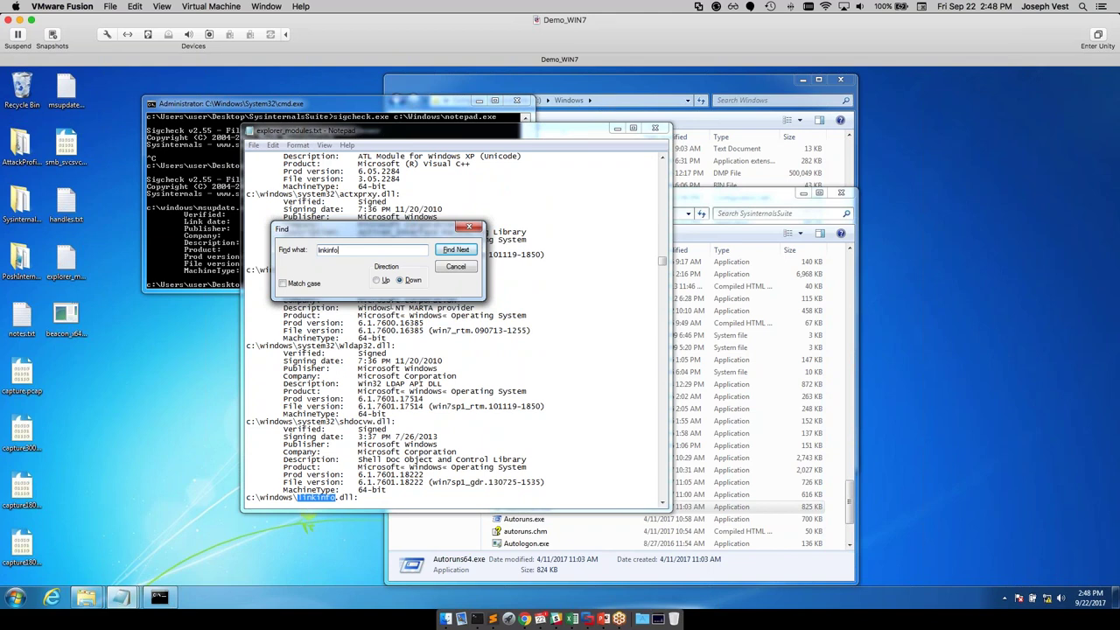
click(392, 308)
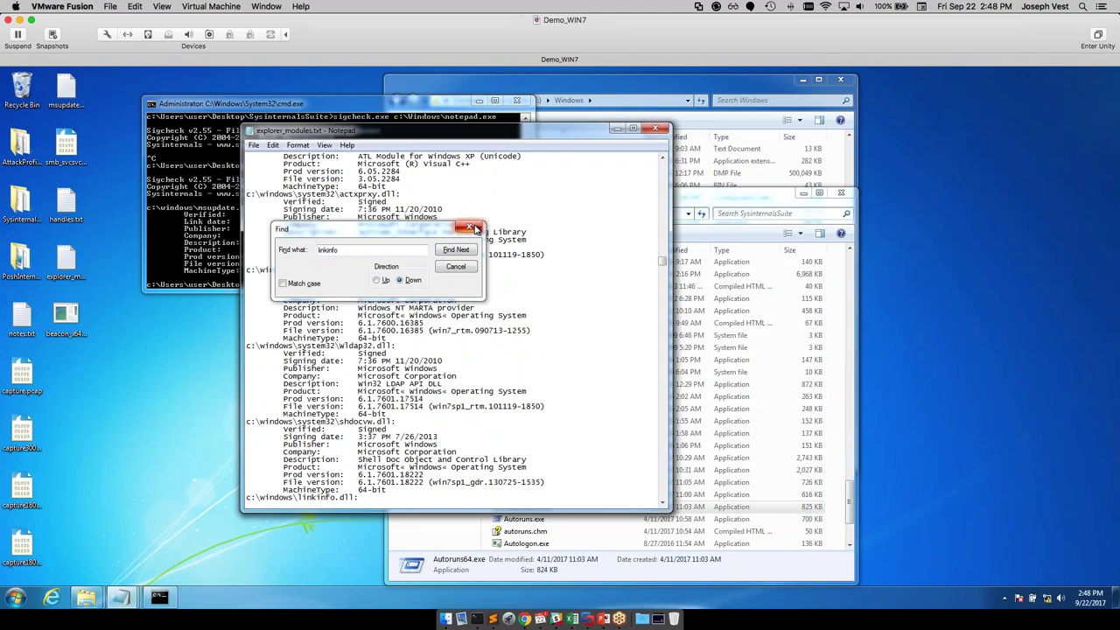
click(470, 228)
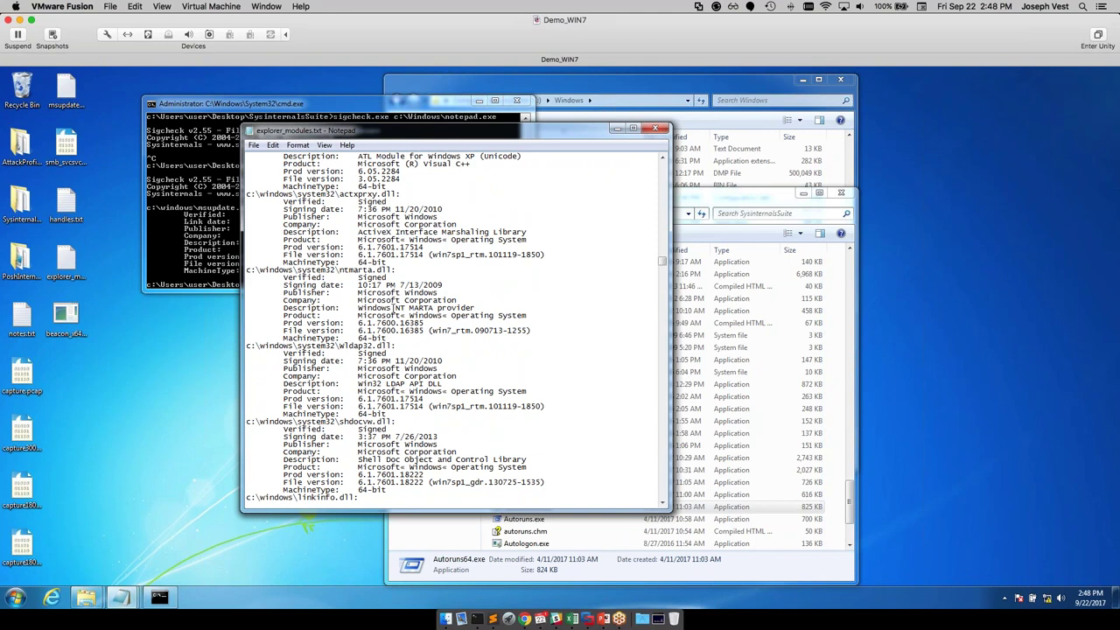
scroll(392, 302, down, 1)
key(ctrl+f)
text(linkinfo)
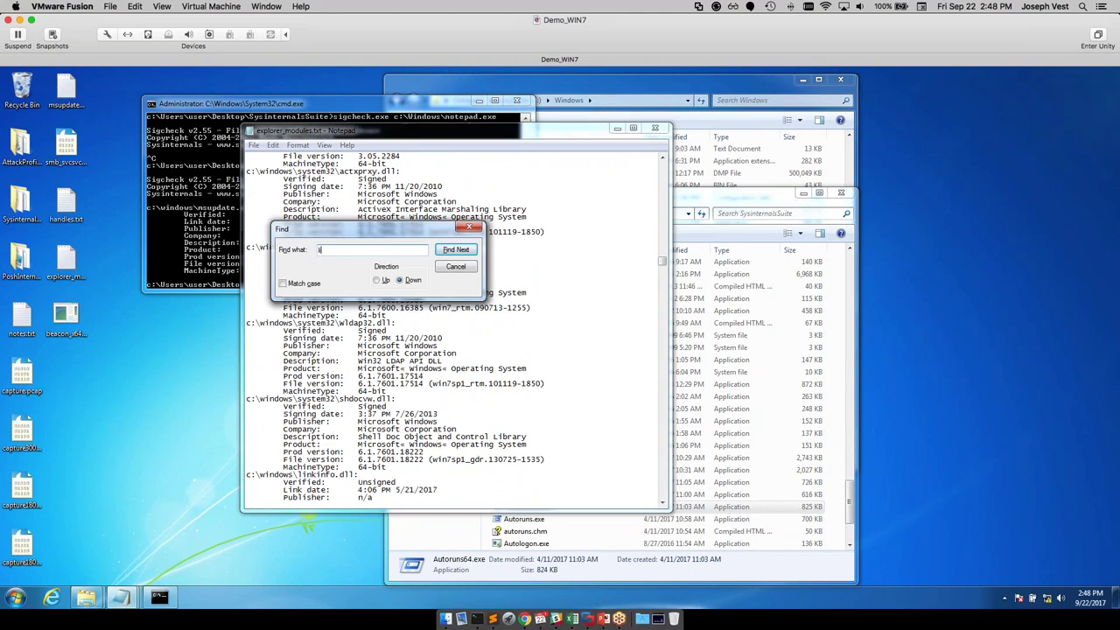
key(Return)
key(Escape)
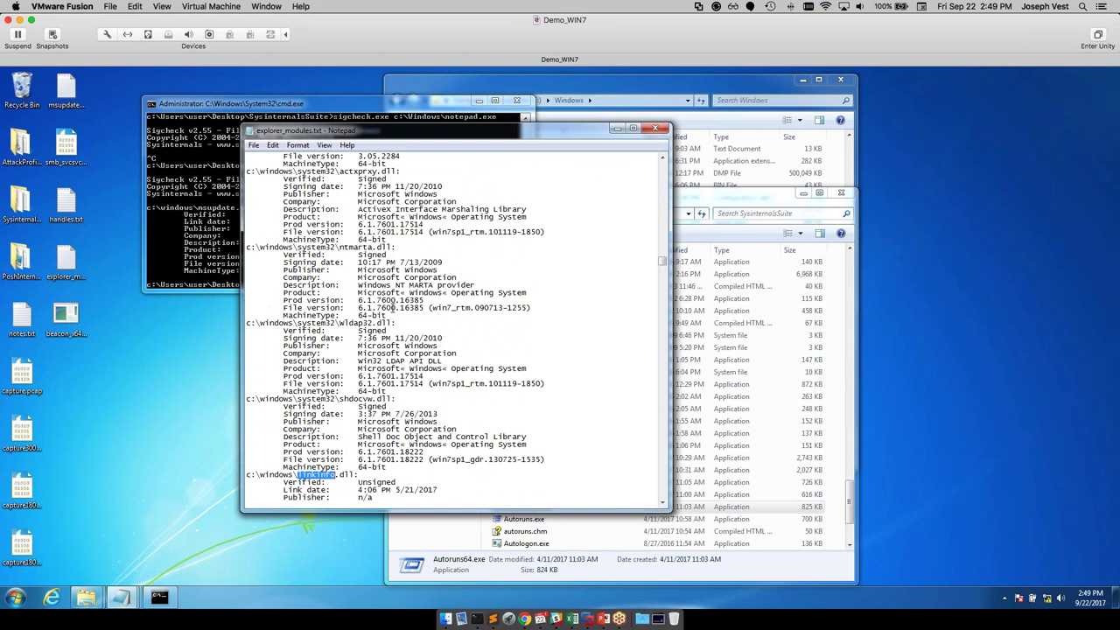
Highlight the path and Verified lines of c:\windows\linkinfo.dll, and close explorer_modules.txt.
scroll(423, 303, down, 2)
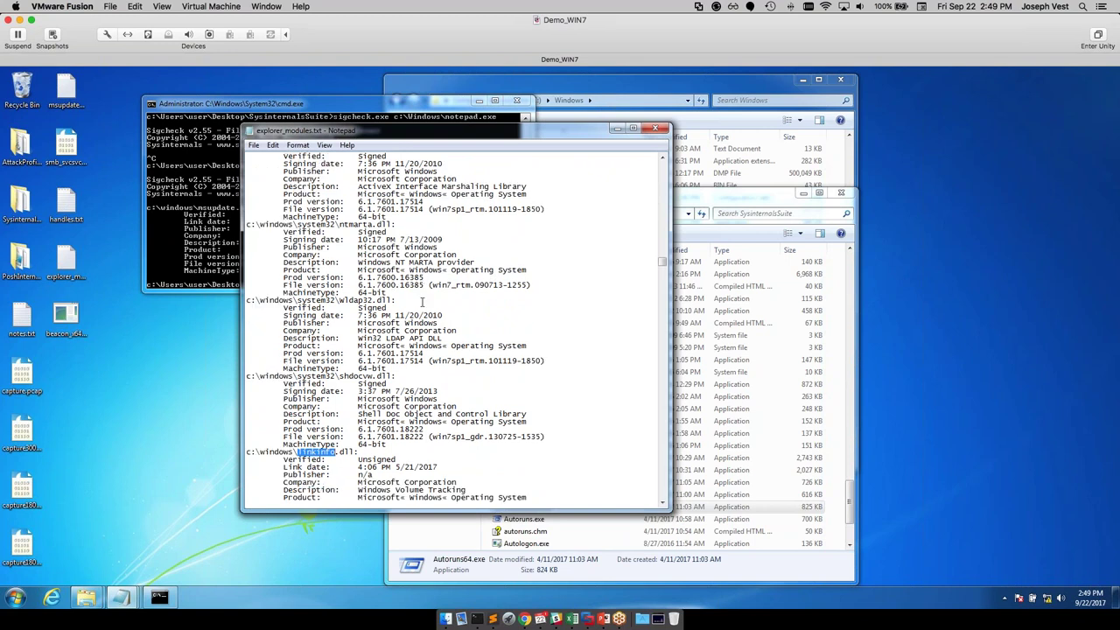
scroll(424, 303, down, 1)
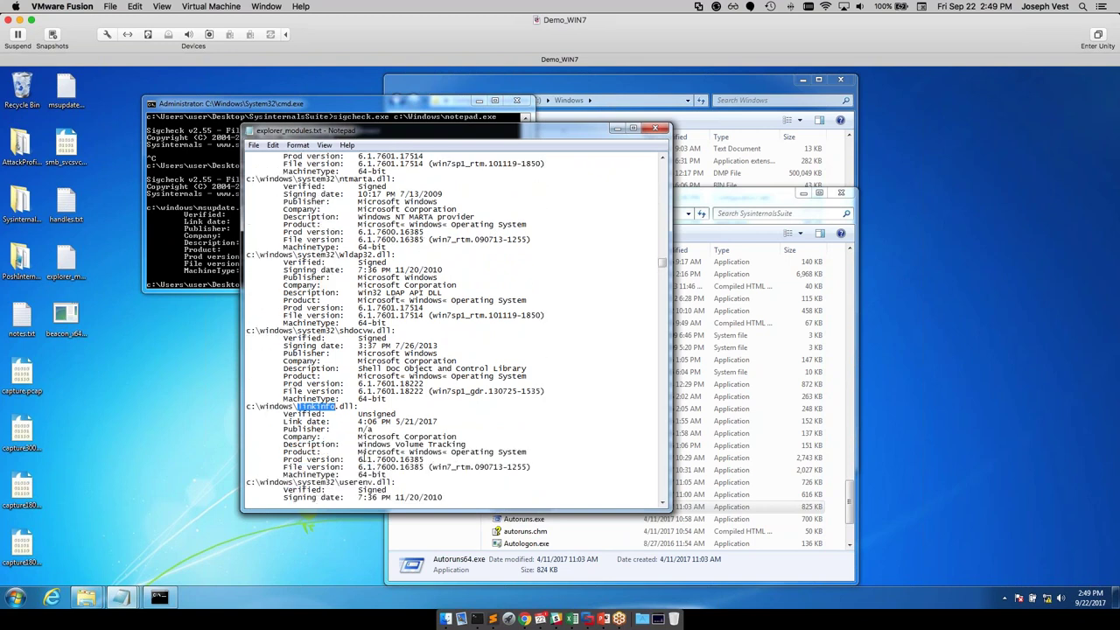
drag(397, 417, 250, 405)
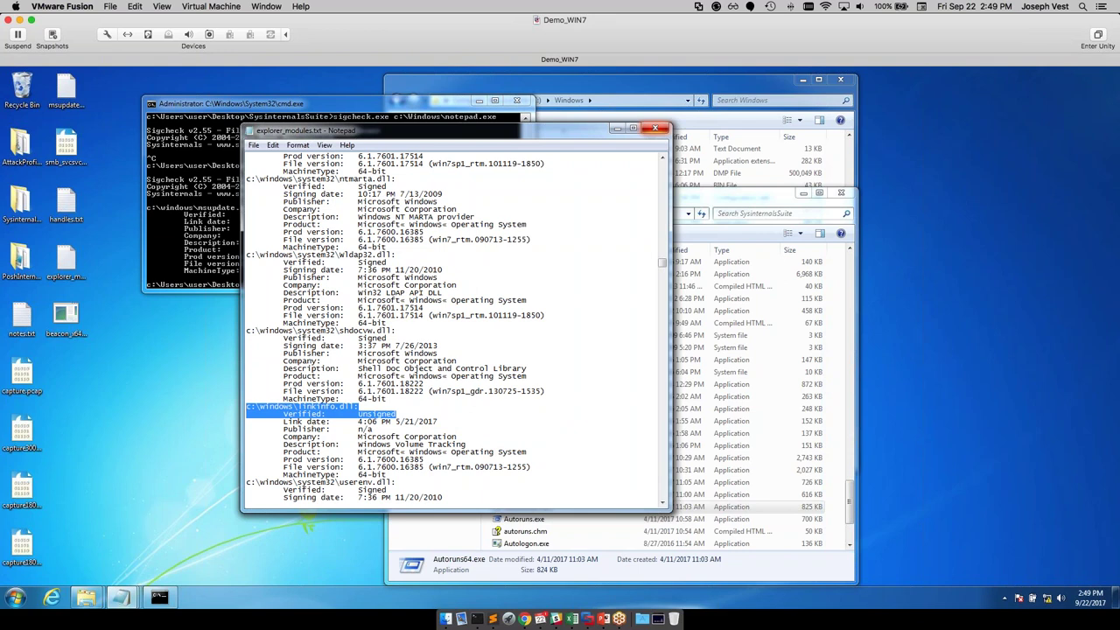
click(654, 129)
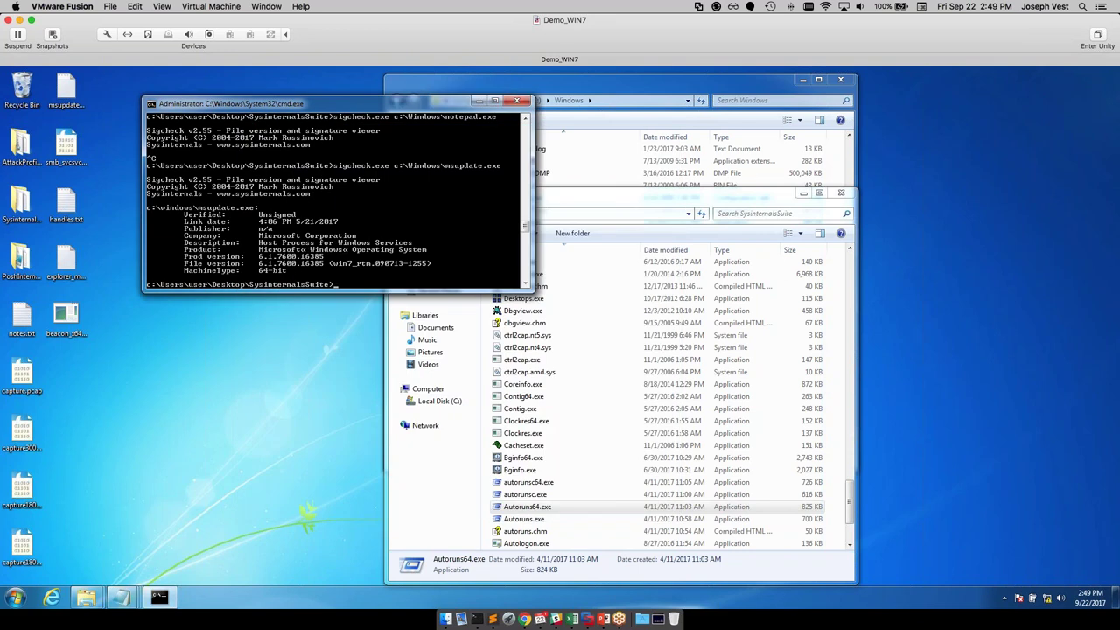
Jump to the files beginning with "pr" in the SysinternalsSuite folder.
click(565, 299)
text(pr)
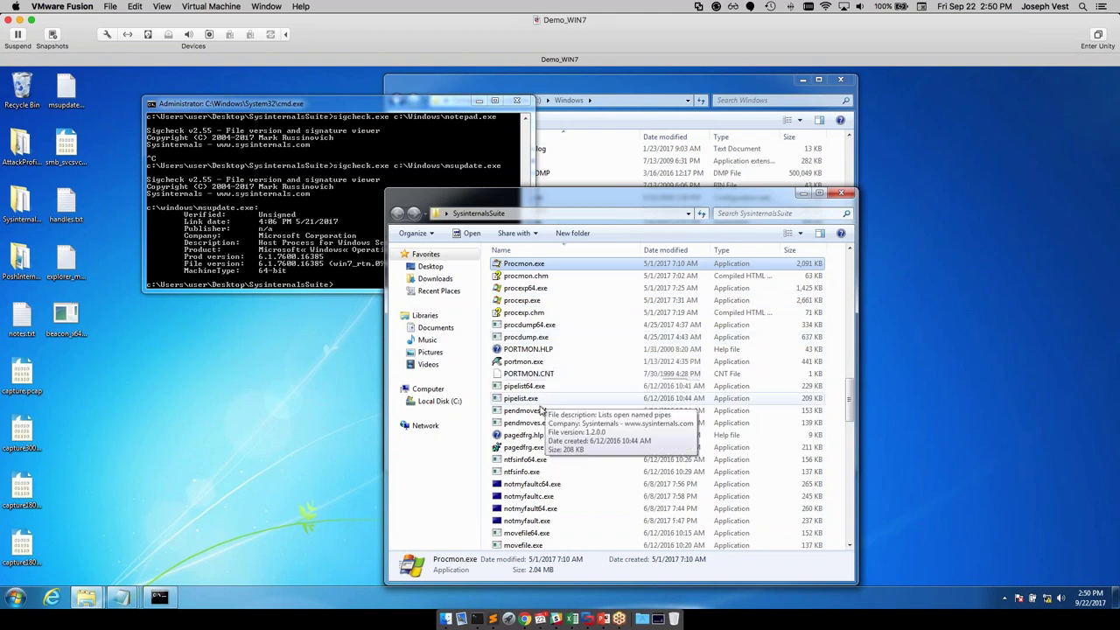
click(530, 288)
key(Return)
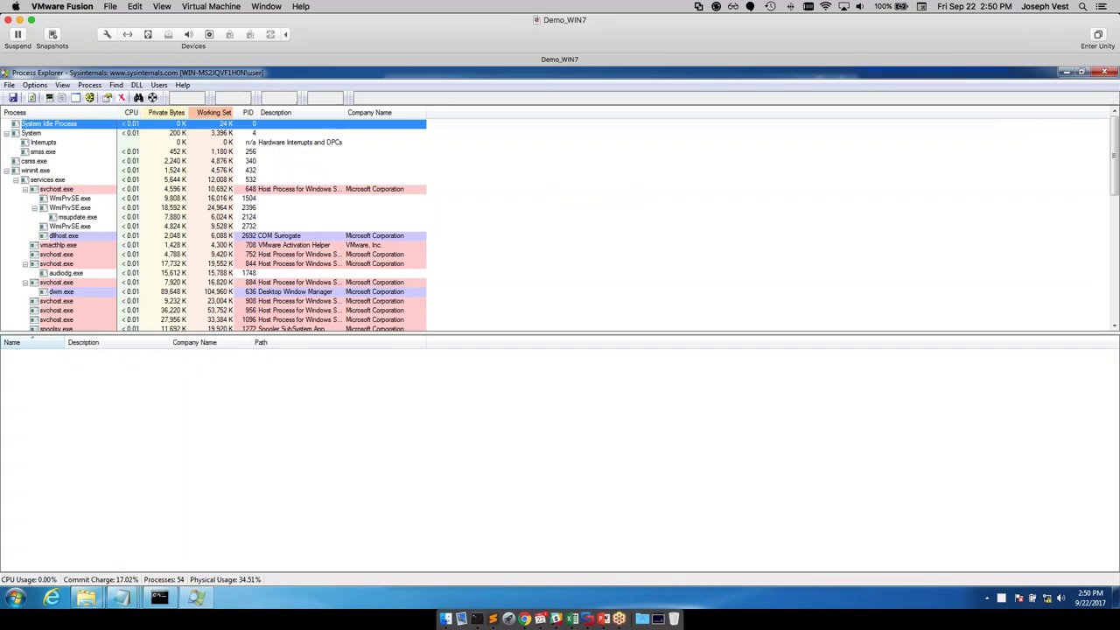
click(1108, 73)
Run procexp64.exe as administrator and allow it to make changes to the computer.
right_click(560, 288)
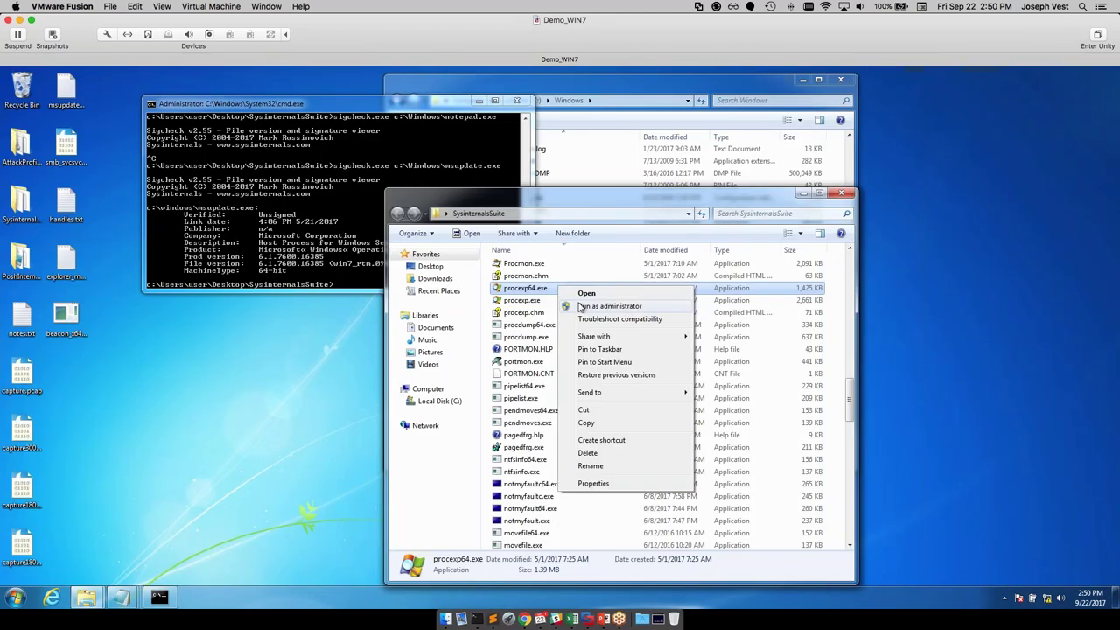
click(582, 305)
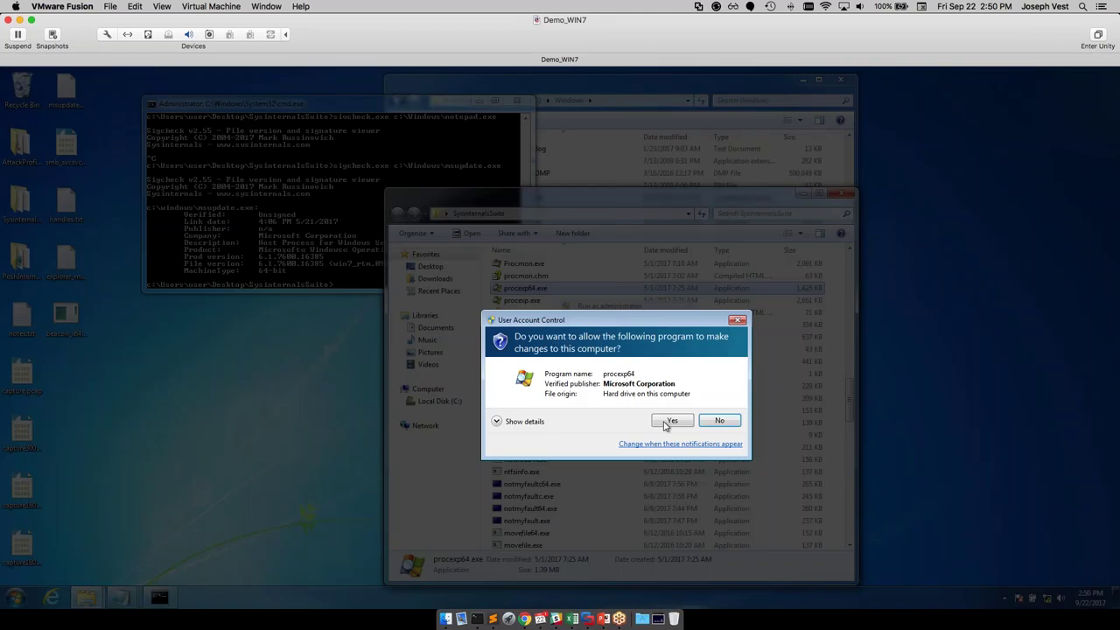
click(667, 421)
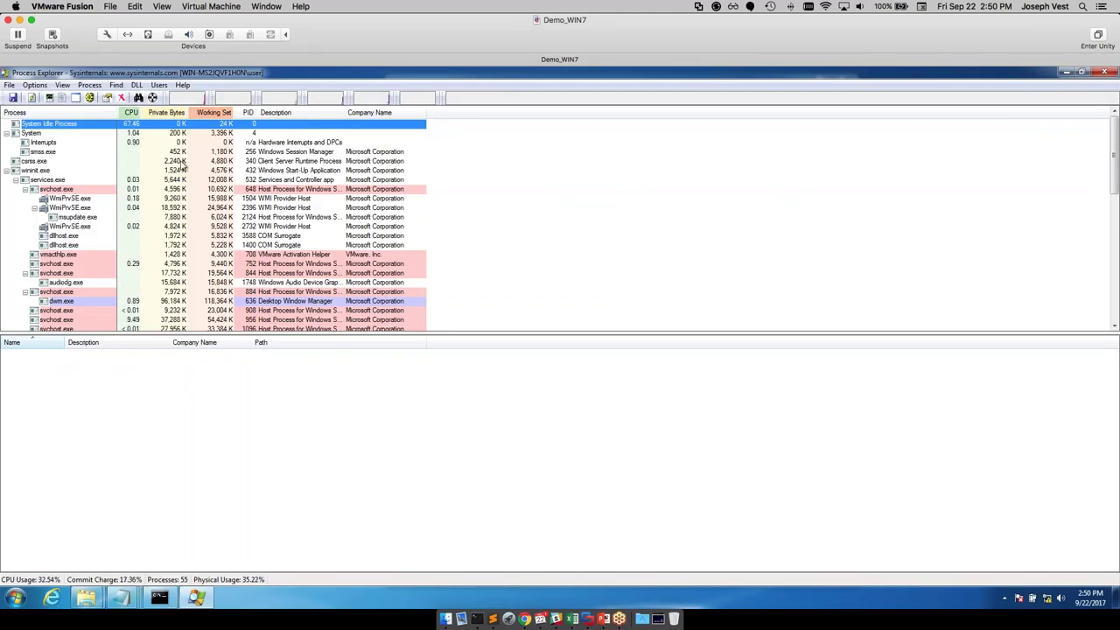
Select the msupdate.exe process and inspect its loaded DLLs, image path and parent WmiPrvSE.exe process.
click(76, 217)
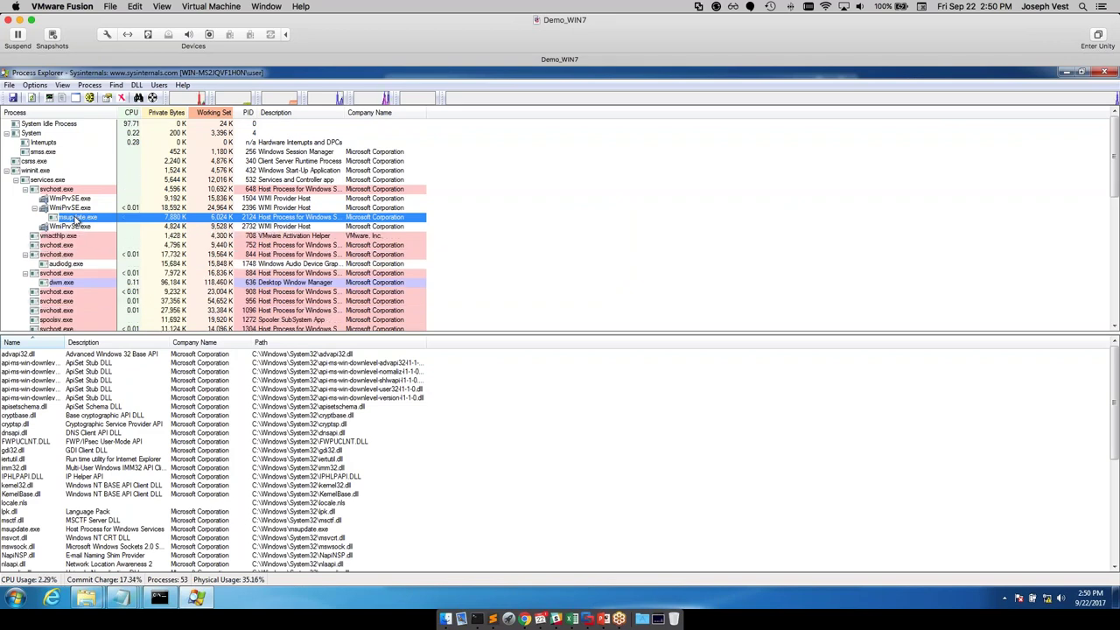
mouse_move(77, 223)
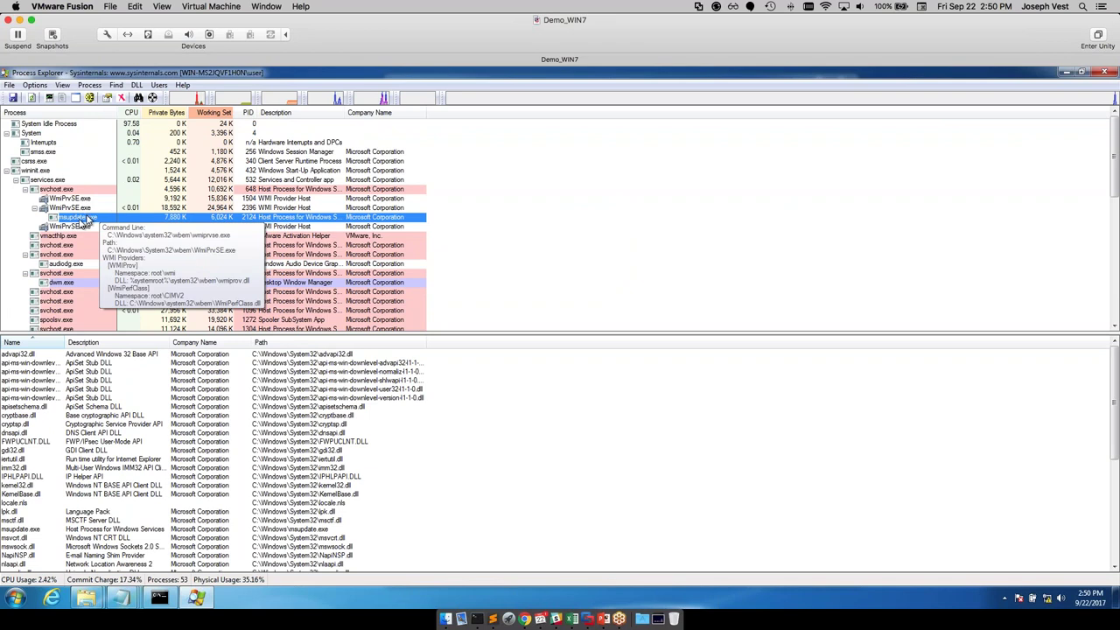
mouse_move(61, 192)
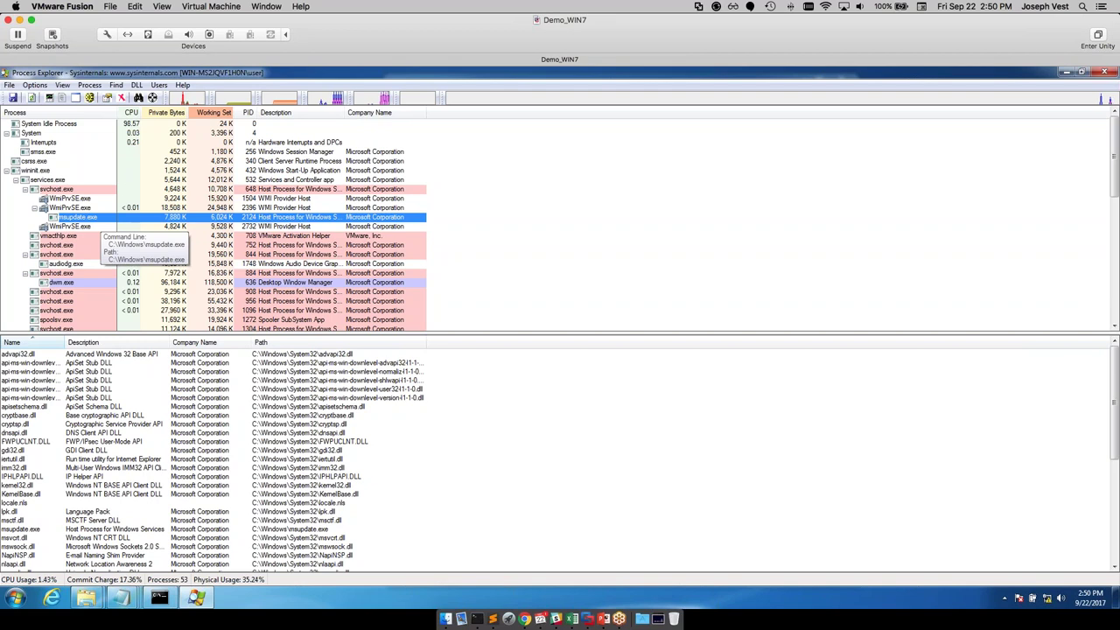
Add the Version column to the process list.
click(62, 85)
click(138, 308)
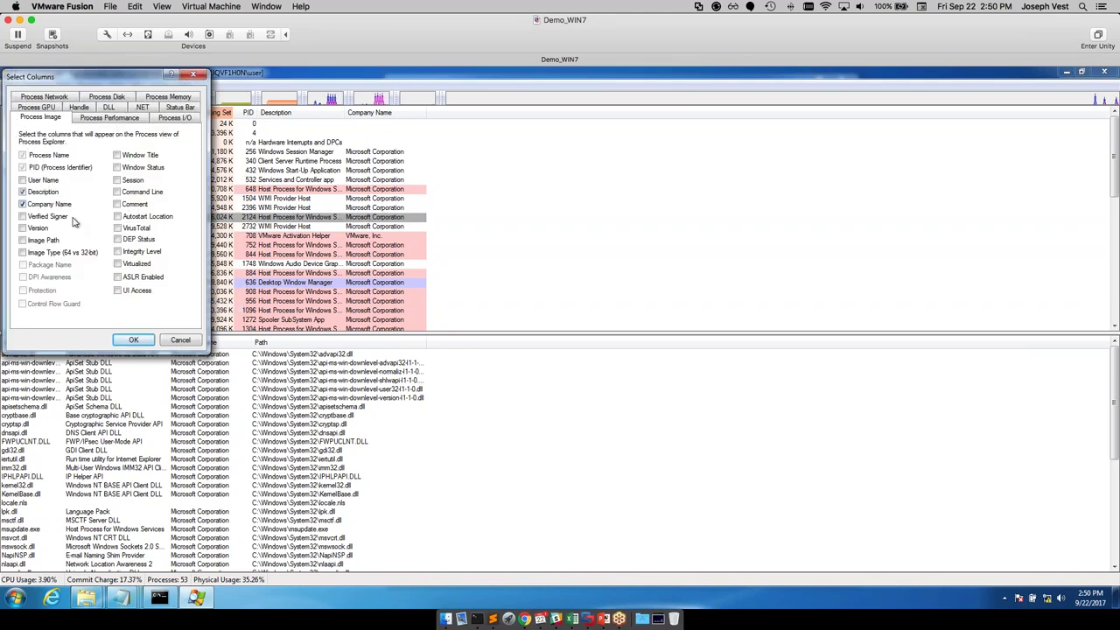
click(24, 229)
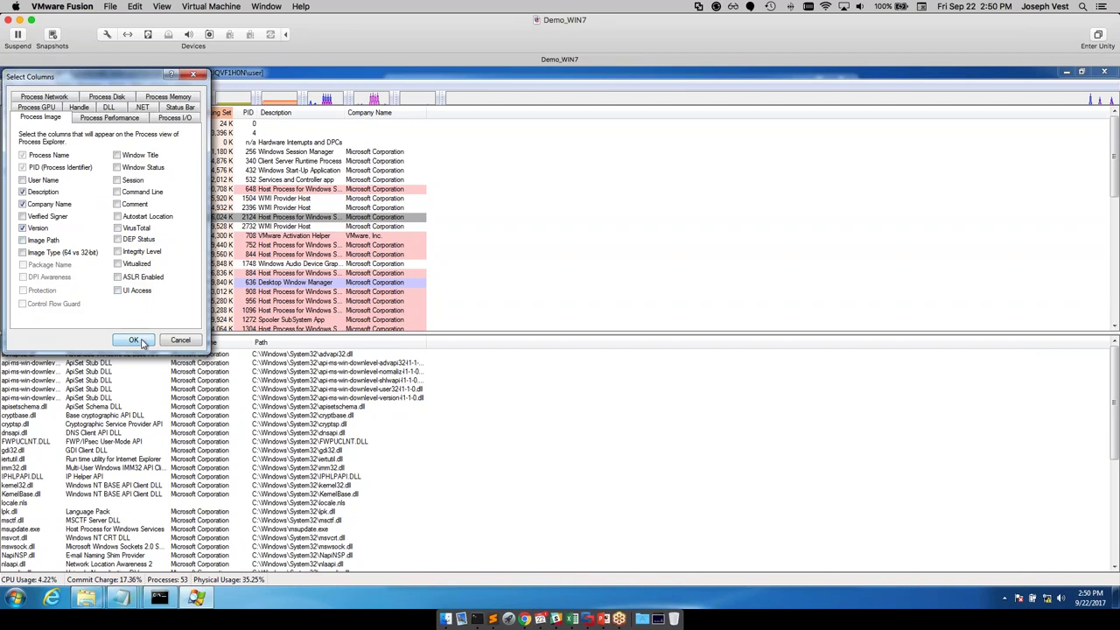
click(134, 341)
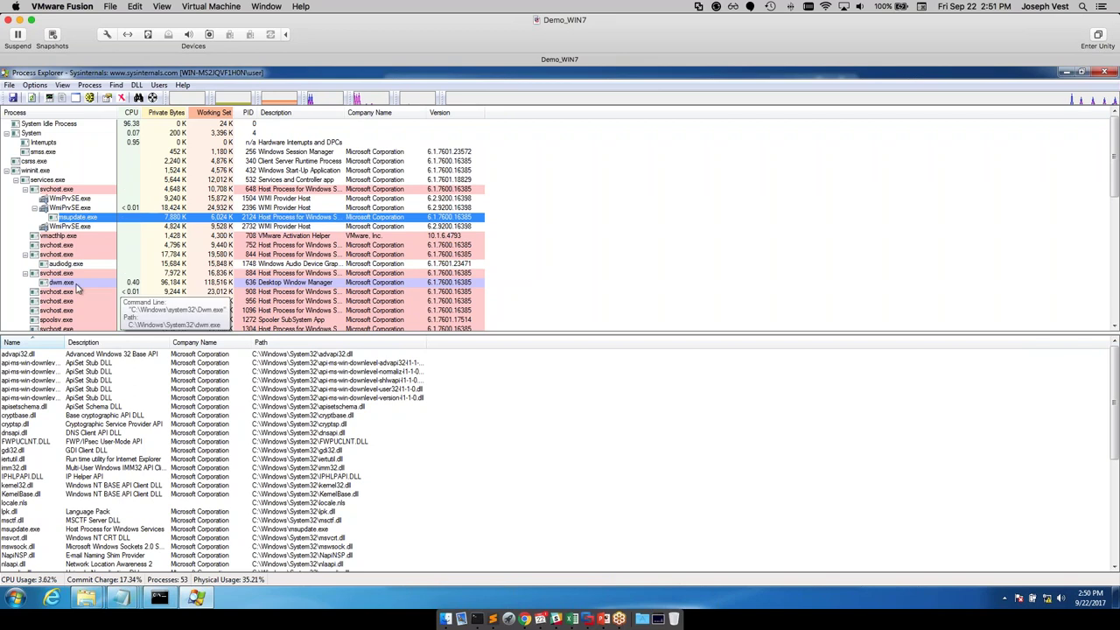
Search handles and DLLs for linkinfo and locate C:\Windows\linkinfo.dll among explorer.exe's loaded modules.
scroll(76, 289, down, 10)
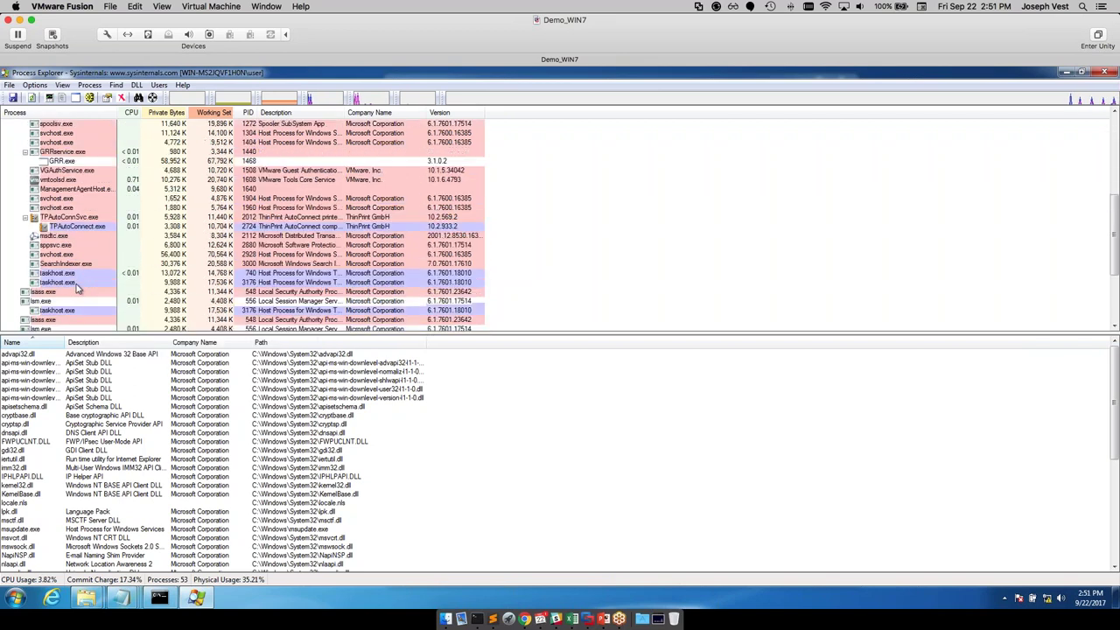
scroll(77, 289, down, 3)
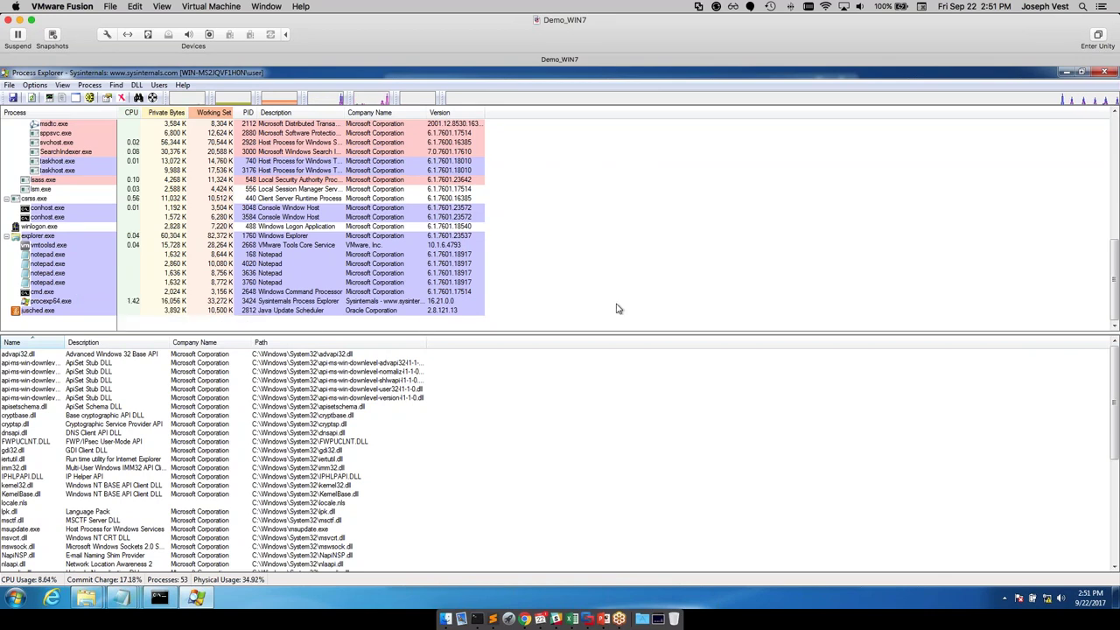
key(ctrl+f)
text(linkinfo)
key(Return)
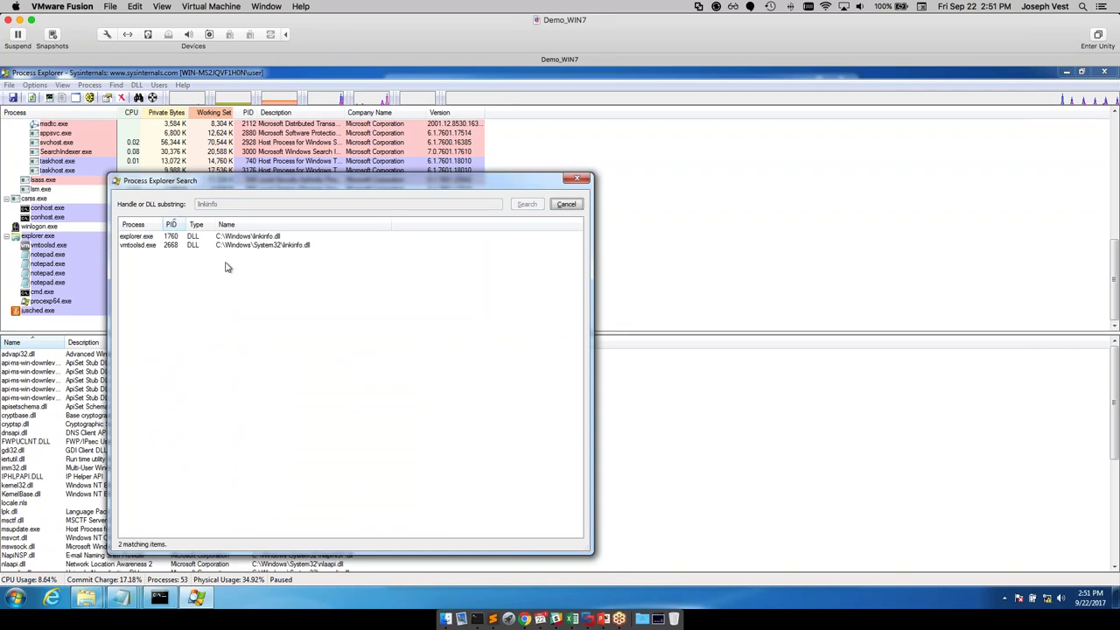
click(253, 237)
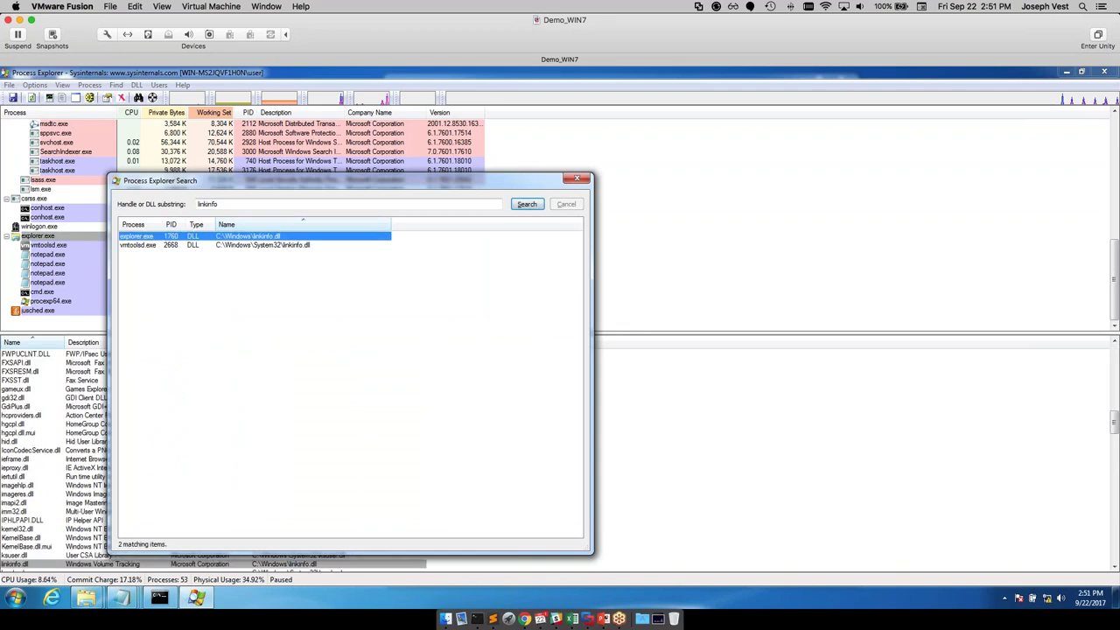
click(577, 178)
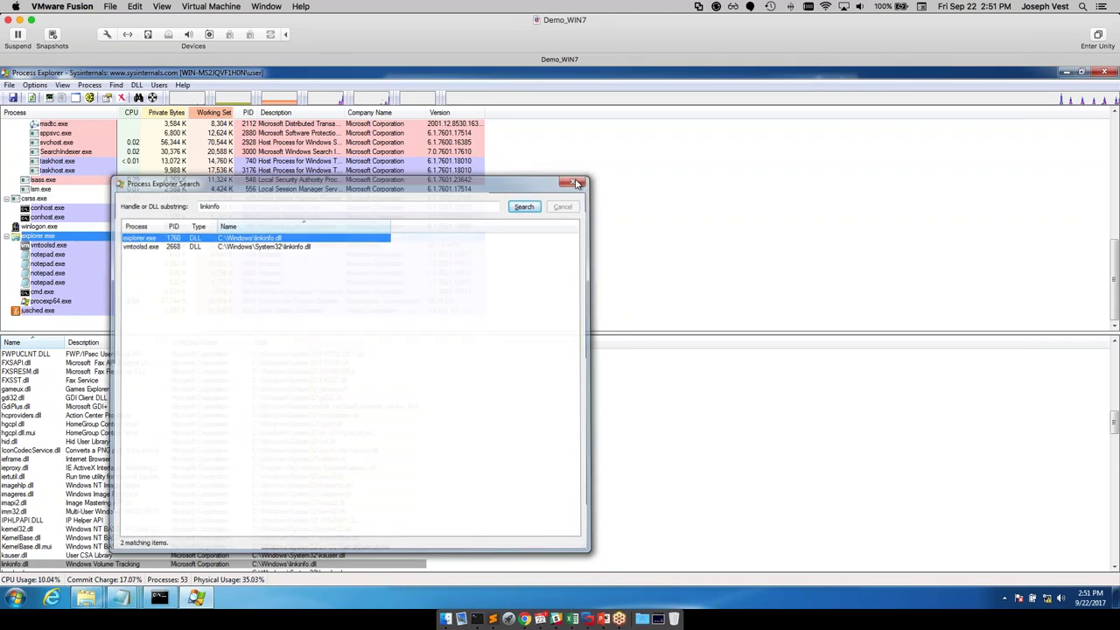
mouse_move(32, 242)
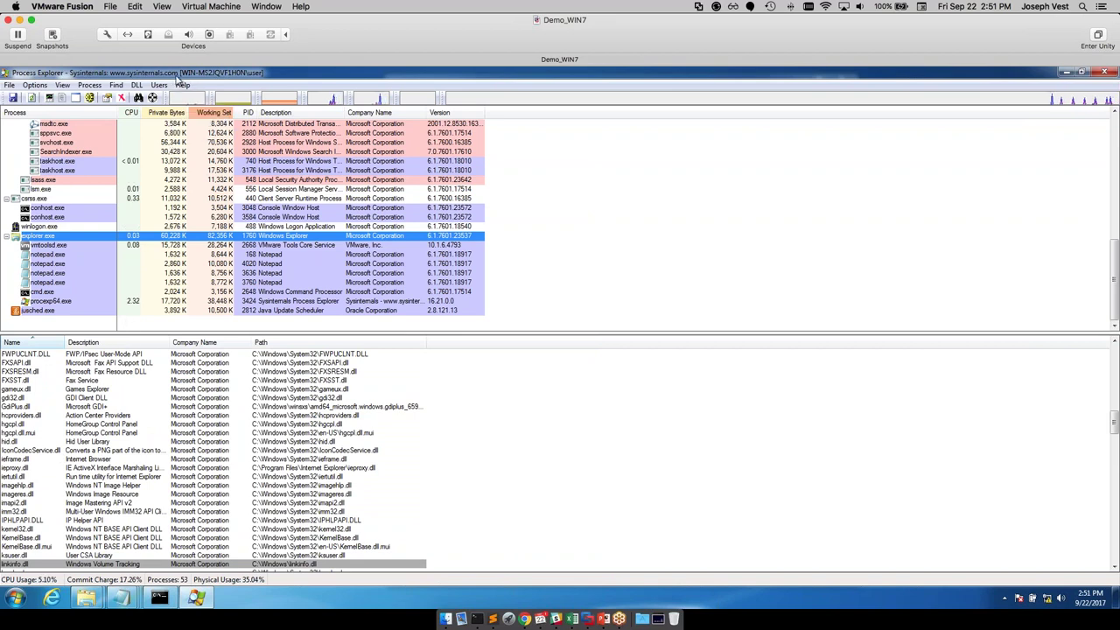
Restore the Process Explorer window to its smaller size, search handles and DLLs for linkinfo, and locate explorer.exe's C:\Windows\linkinfo.dll entry.
double_click(177, 75)
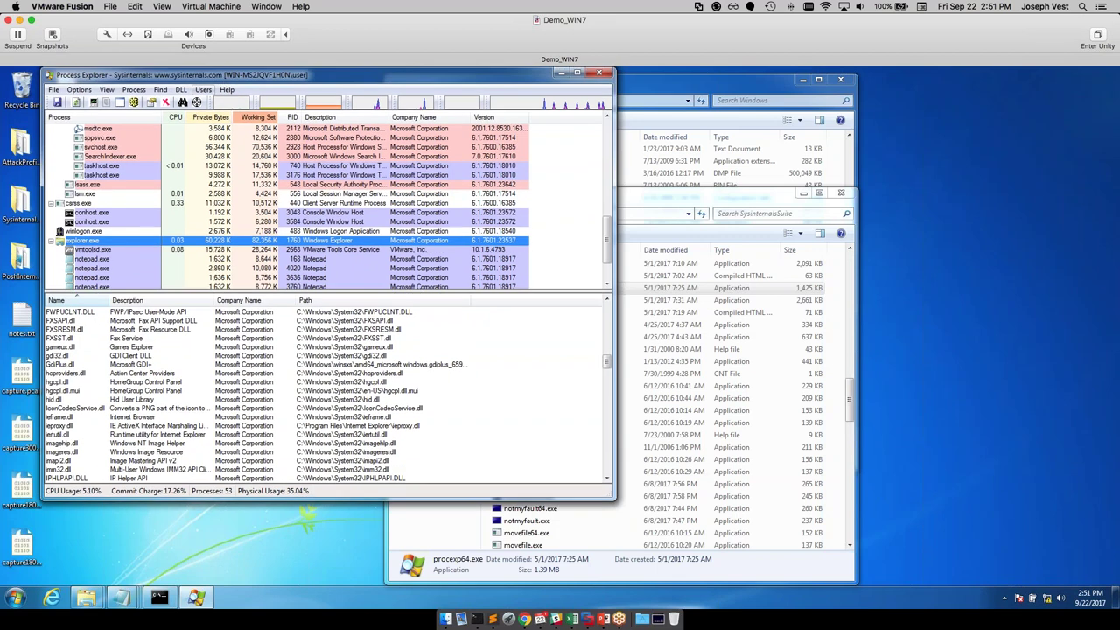
click(114, 470)
scroll(113, 470, down, 10)
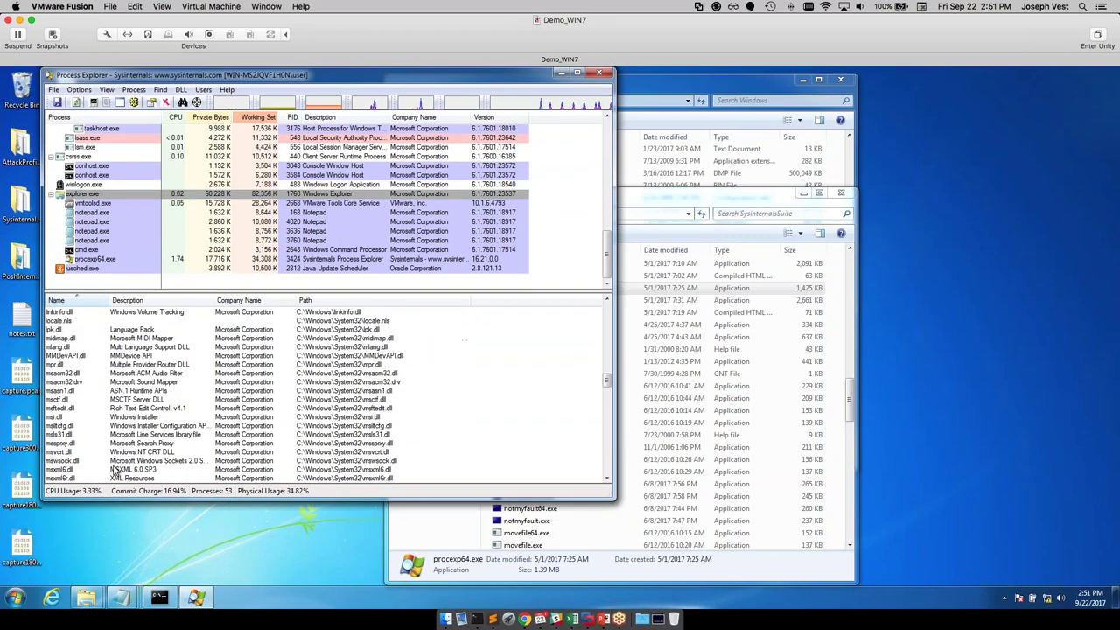
key(ctrl+f)
text(linkinfo)
key(Return)
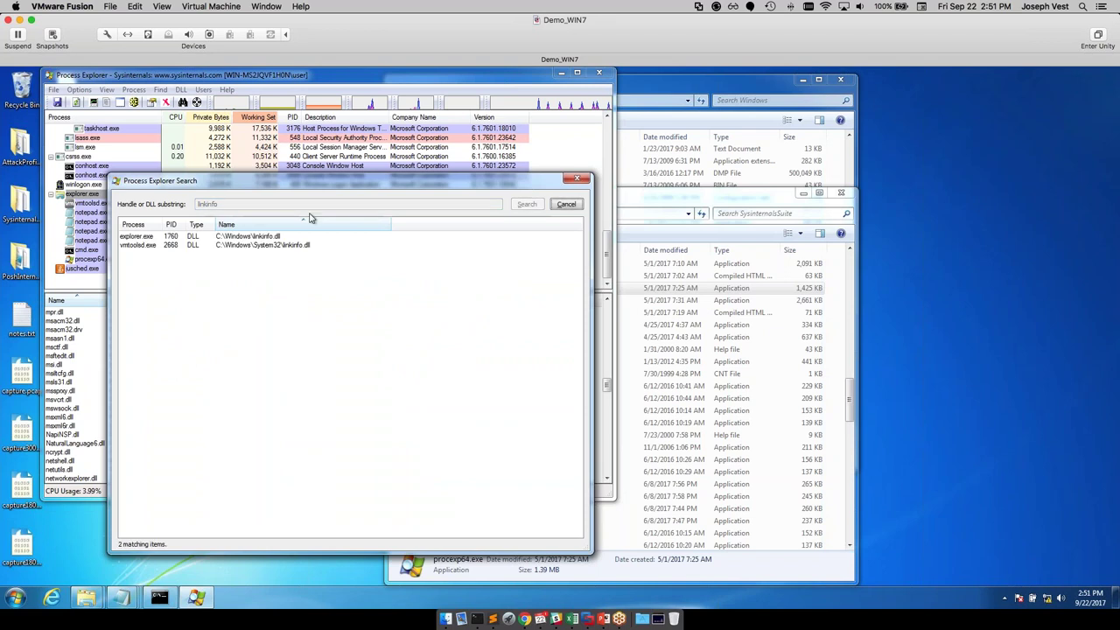
click(257, 238)
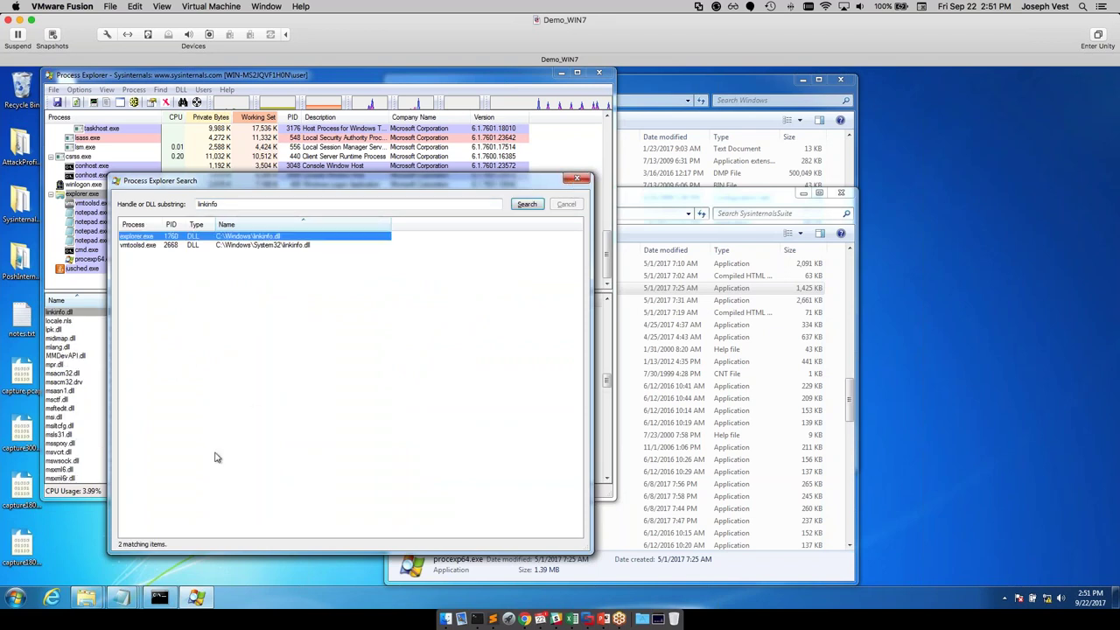
click(577, 178)
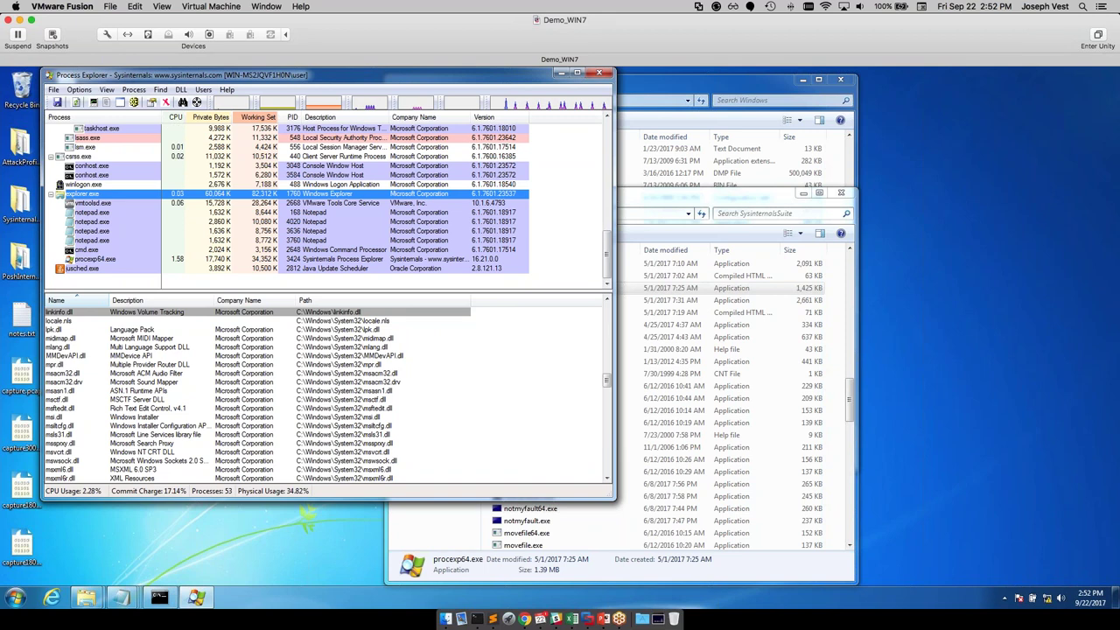
Switch to the administrator command prompt and run pipelist from the SysinternalsSuite folder to list the named pipes.
click(161, 603)
text(pi)
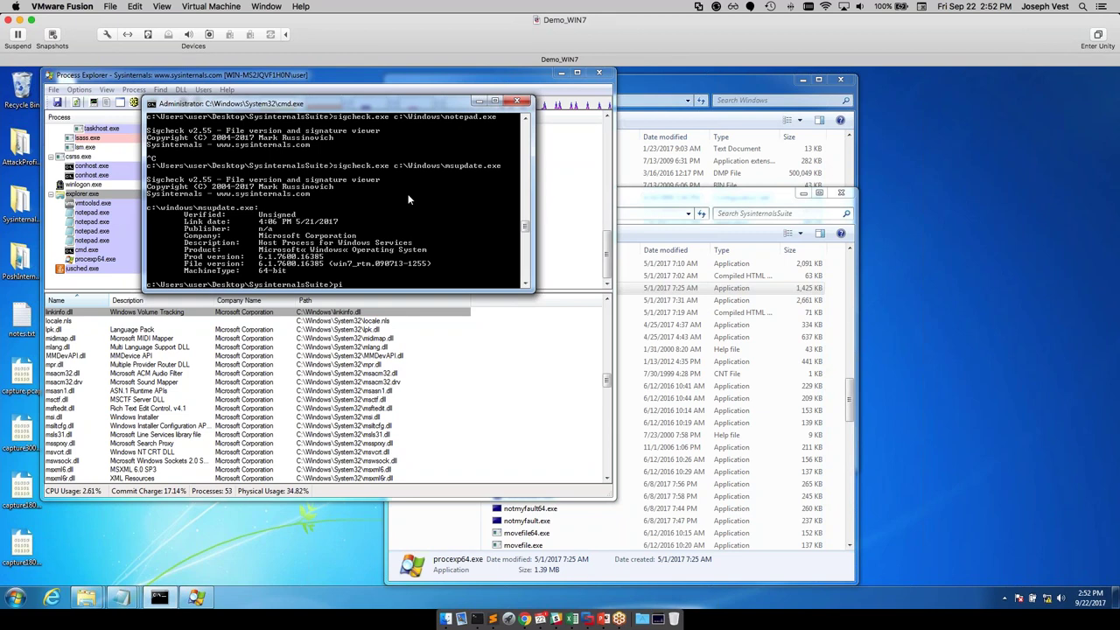
text(lelist)
key(Return)
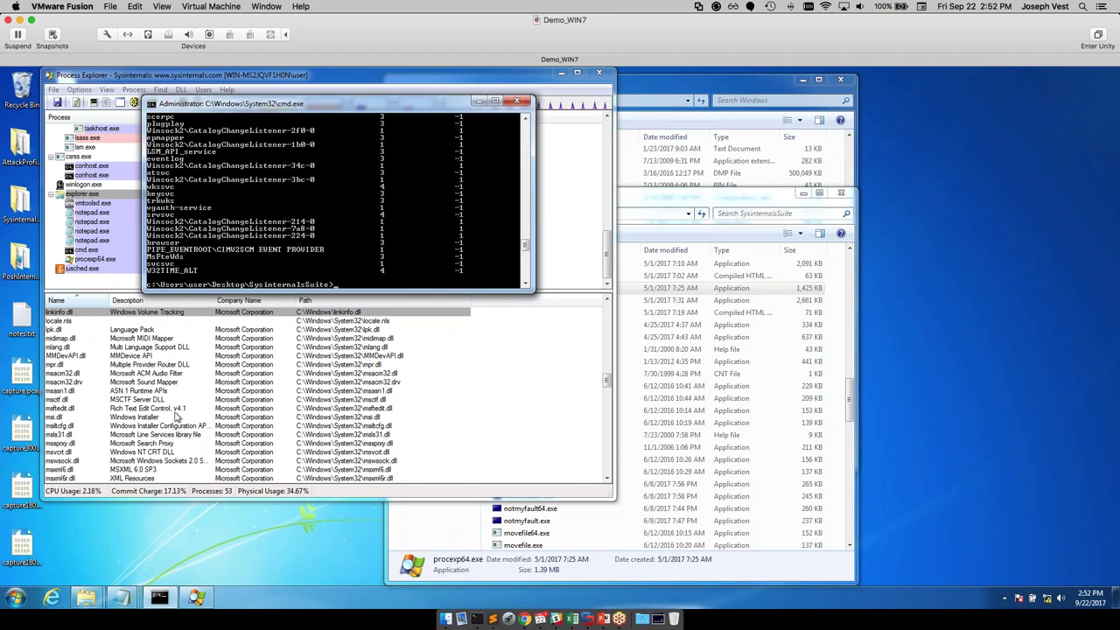
Open the desktop file capture.pcap in Wireshark and follow the stream of packet 4, the windowsupdate GET request.
click(25, 378)
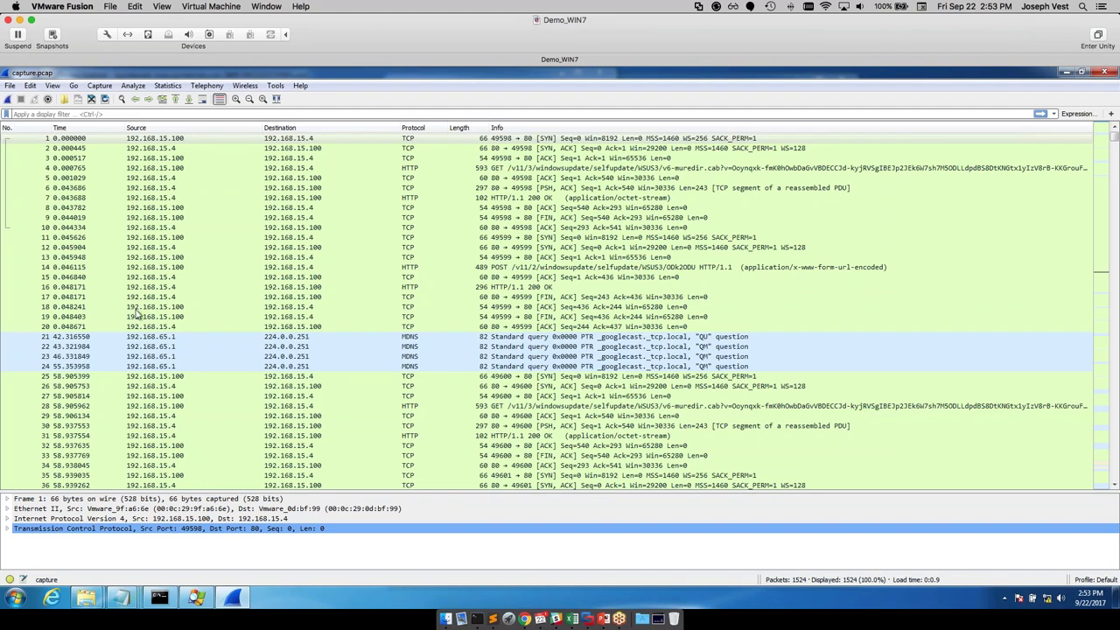
click(577, 167)
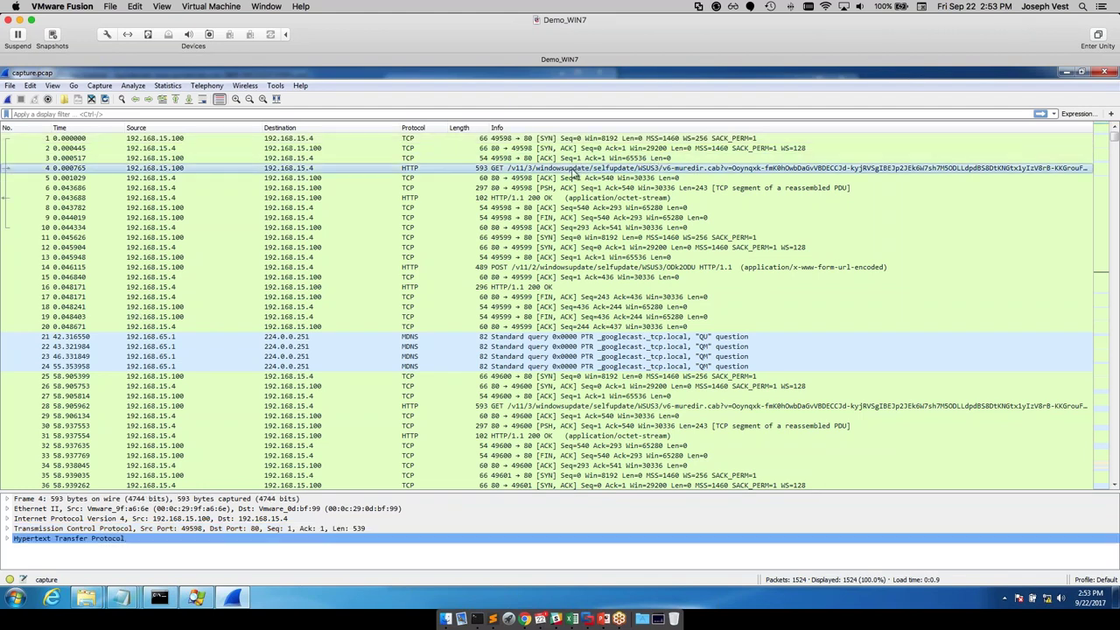
right_click(575, 173)
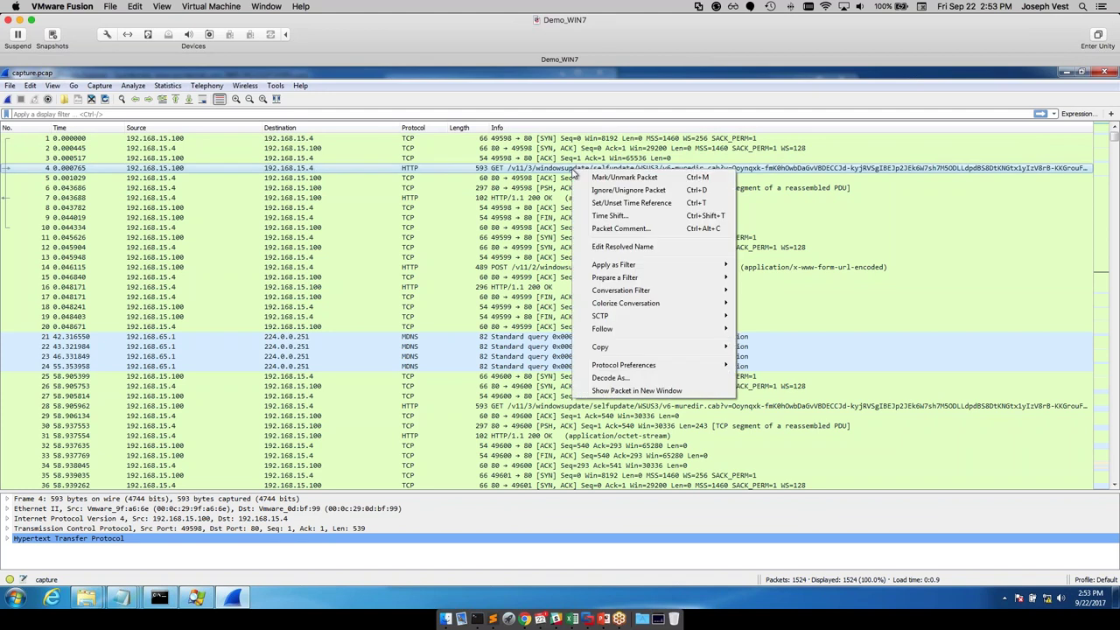
mouse_move(641, 331)
click(763, 339)
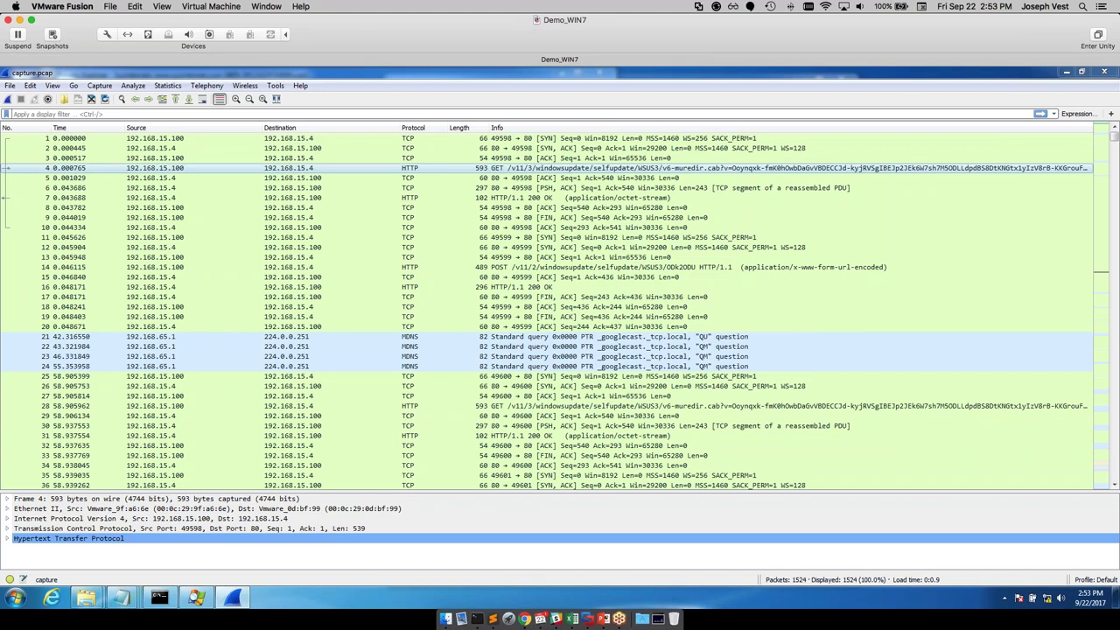